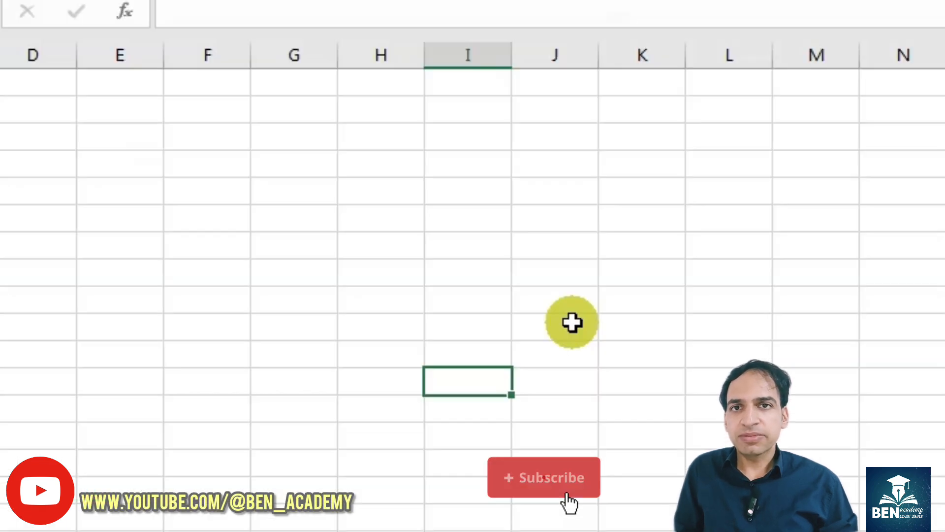
{"action": "left_click", "coordinate": [371, 54]}
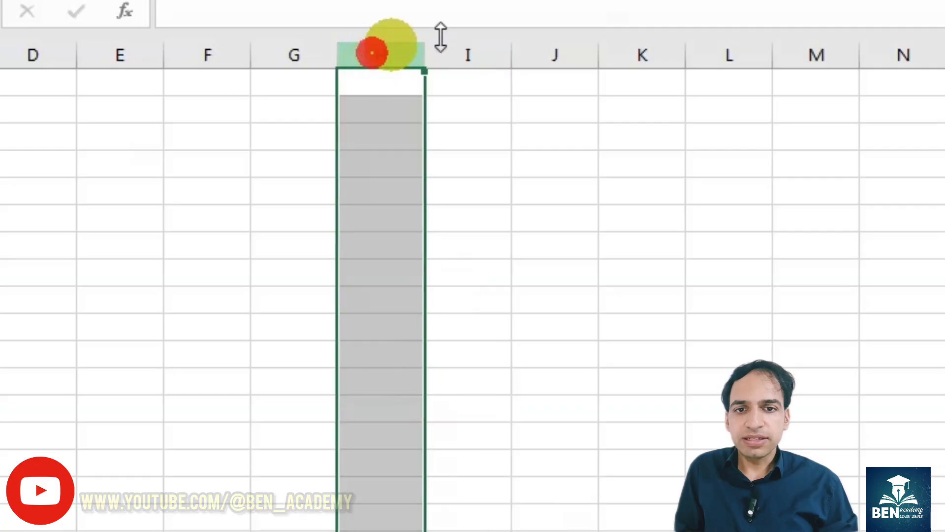
{"action": "left_click_drag", "start_coordinate": [2, 134], "coordinate": [5, 390]}
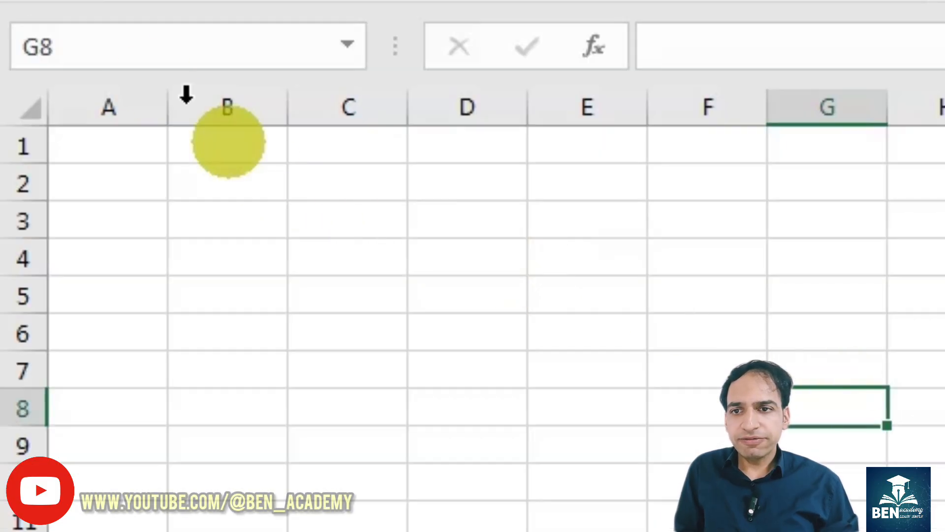
Step: Enter the column headings Quantity in A1 and Price in B1
{"action": "left_click", "coordinate": [108, 140]}
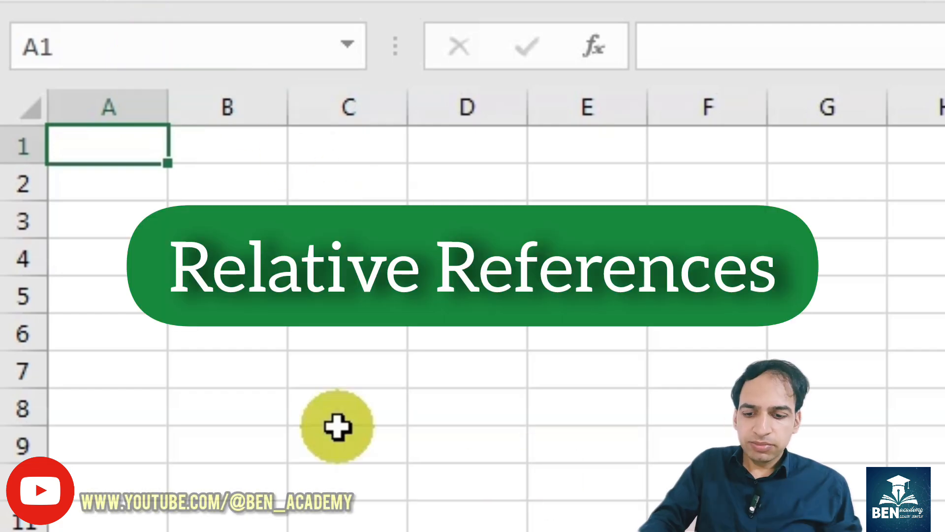
{"action": "type", "text": "Qu"}
{"action": "type", "text": "anti"}
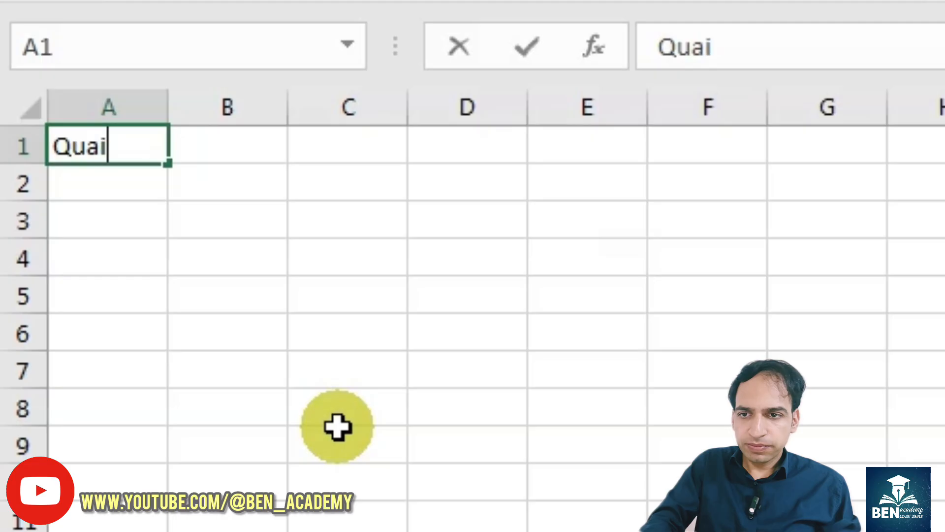
{"action": "key", "text": "BackSpace"}
{"action": "type", "text": "ntity"}
{"action": "key", "text": "Tab"}
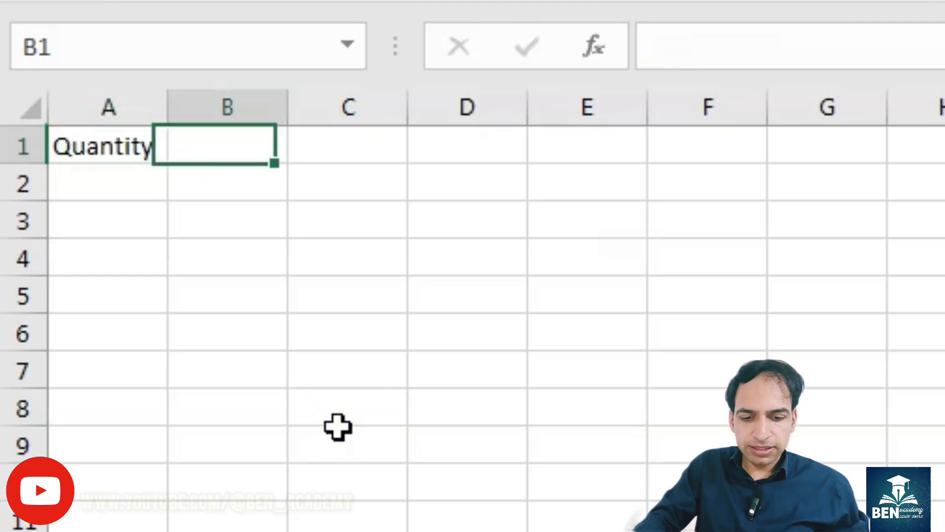
{"action": "type", "text": "Price"}
{"action": "key", "text": "Return"}
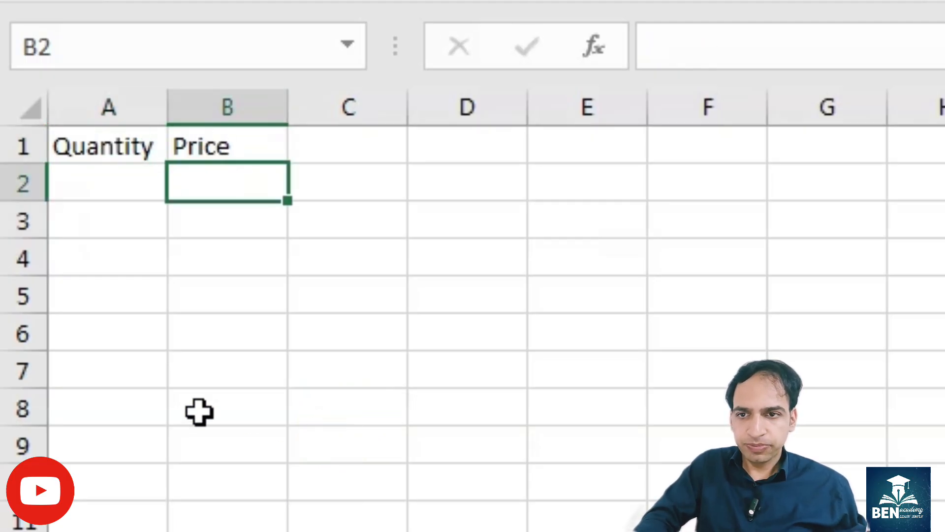
Step: Enter a quantity of 5 in A2 and a price of $500 in B2
{"action": "left_click", "coordinate": [103, 185]}
{"action": "type", "text": "5"}
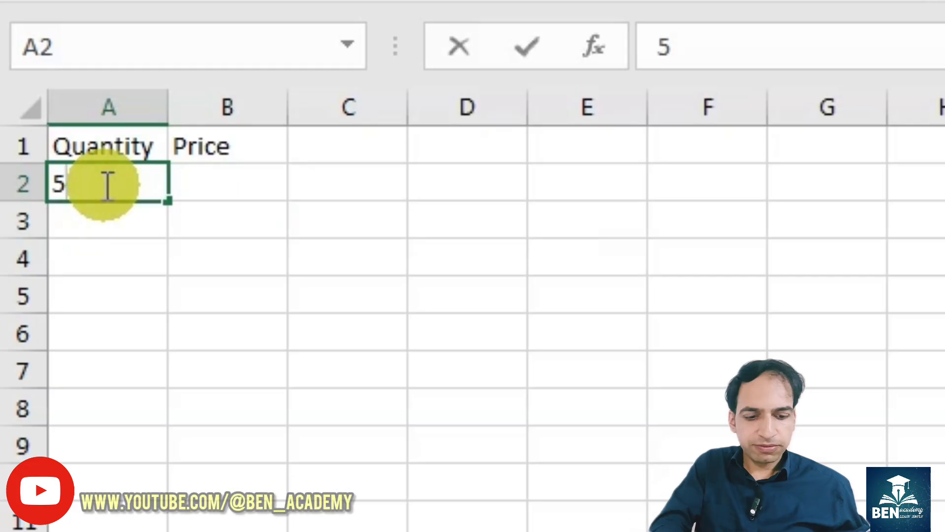
{"action": "key", "text": "Tab"}
{"action": "key", "text": "ctrl+Return"}
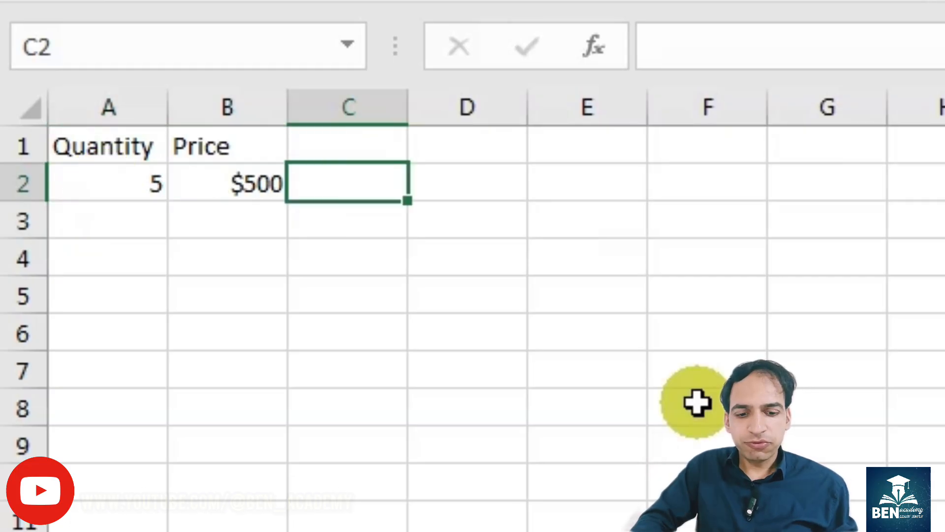
Step: Multiply quantity by price in C2 with =A2*B2 and fill the formula down to C5
{"action": "left_click", "coordinate": [106, 192]}
{"action": "type", "text": "*"}
{"action": "left_click", "coordinate": [214, 181]}
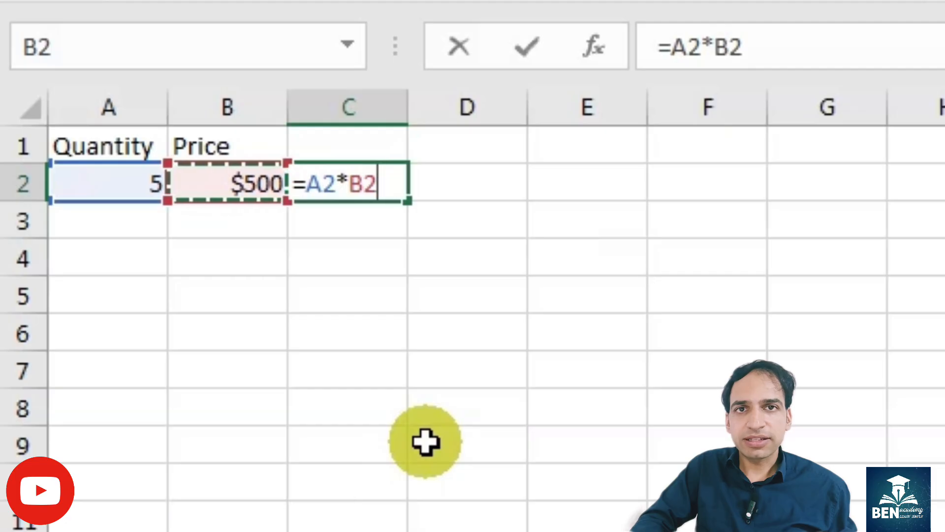
{"action": "key", "text": "Return"}
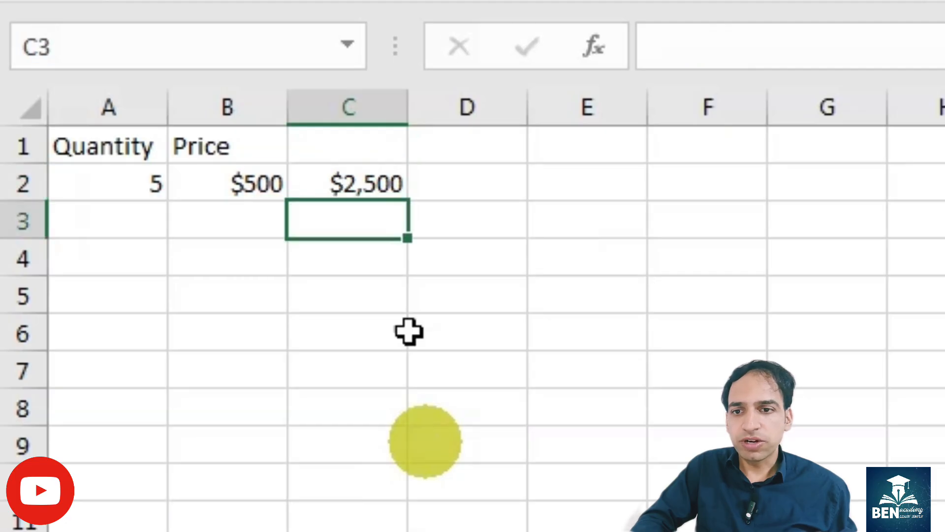
{"action": "left_click", "coordinate": [383, 186]}
{"action": "left_click_drag", "start_coordinate": [406, 201], "coordinate": [404, 301]}
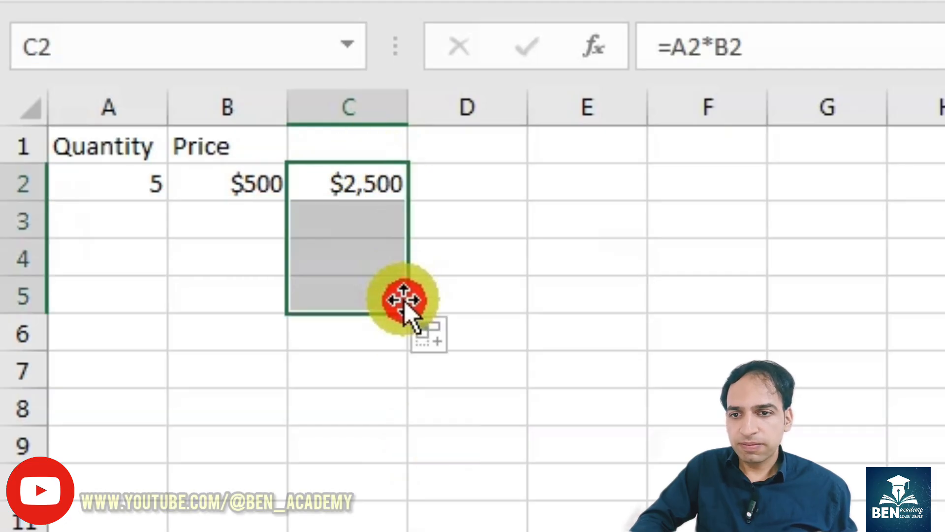
Step: Examine the copied formulas in C3 to C5 to see how their cell references shift row by row
{"action": "double_click", "coordinate": [369, 294]}
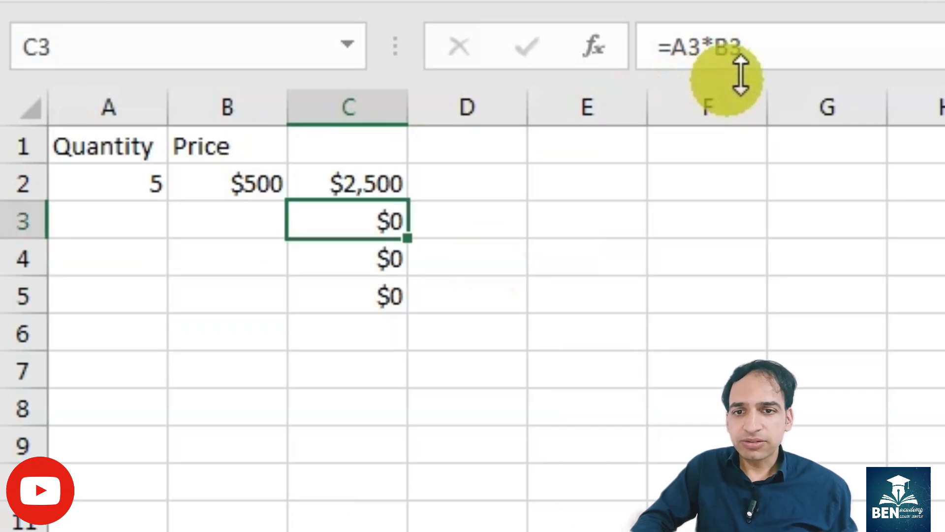
{"action": "double_click", "coordinate": [348, 221]}
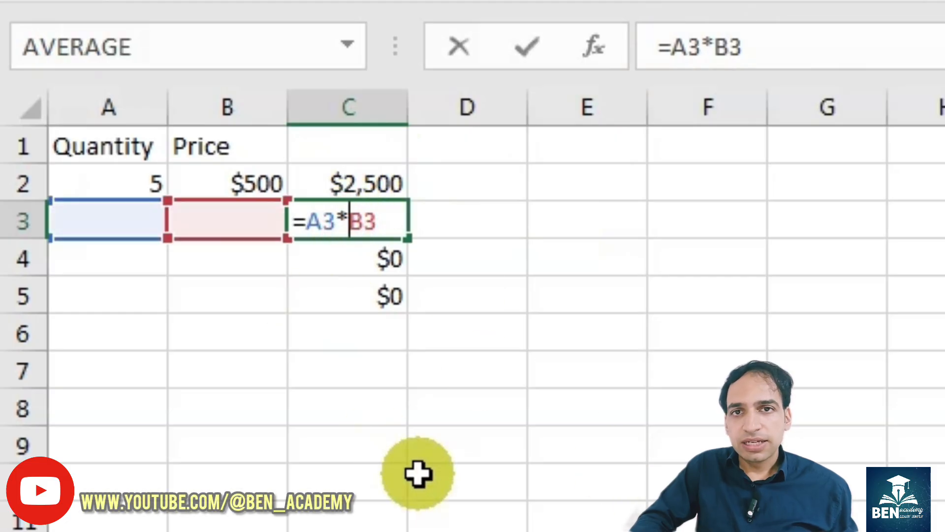
{"action": "key", "text": "Return"}
{"action": "double_click", "coordinate": [371, 256]}
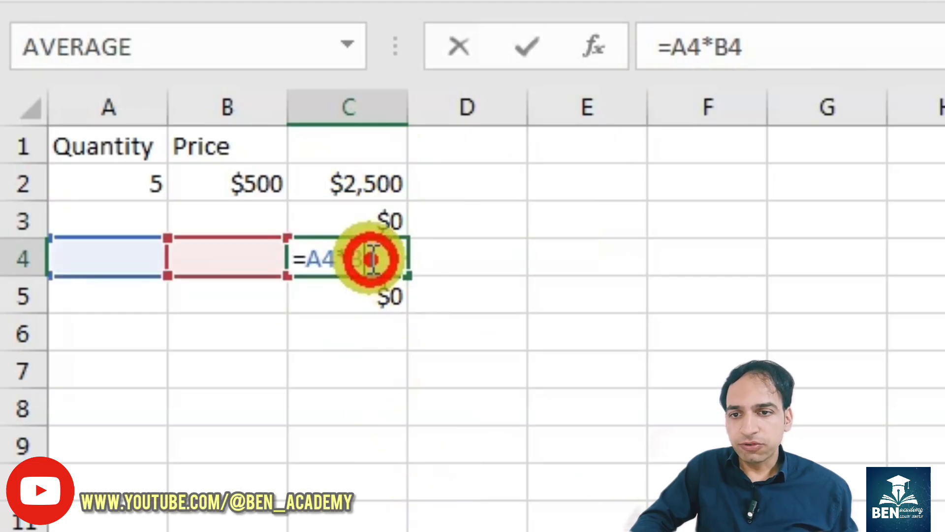
{"action": "key", "text": "Return"}
{"action": "double_click", "coordinate": [351, 293]}
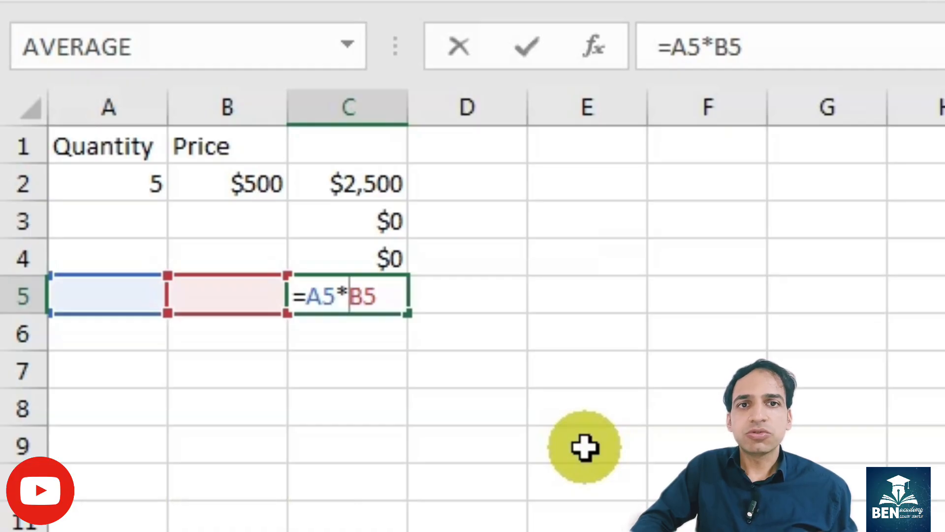
{"action": "key", "text": "Return"}
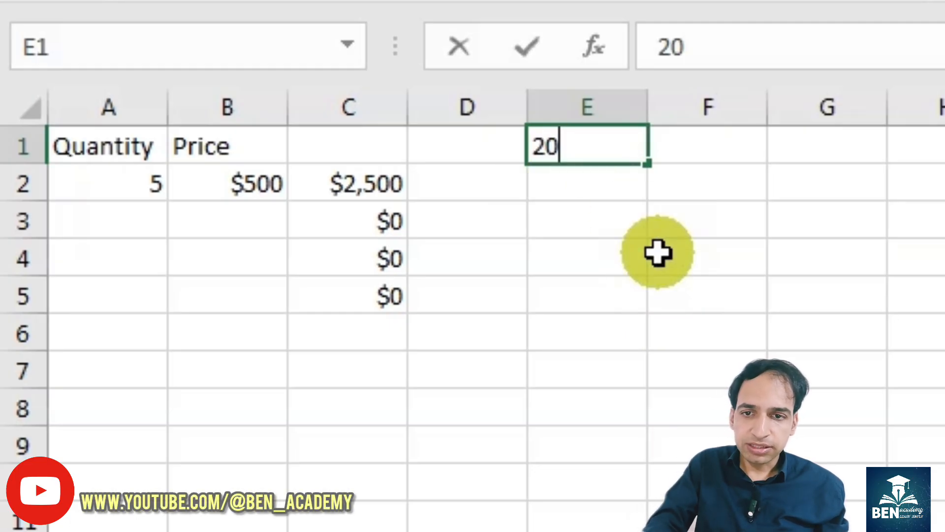
Step: Enter 20% in E1 and calculate the tax in D2 with =C2*E1
{"action": "key", "text": "Return"}
{"action": "key", "text": "Left"}
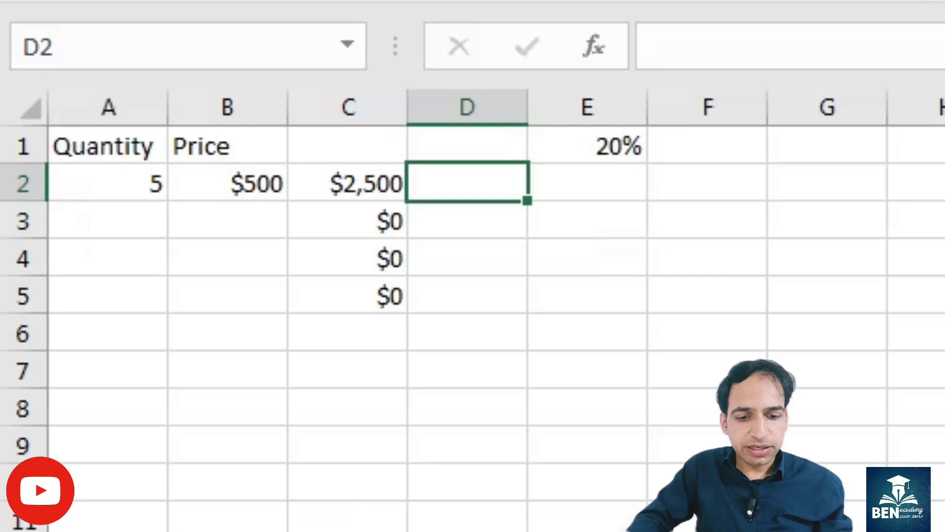
{"action": "type", "text": "="}
{"action": "left_click", "coordinate": [358, 183]}
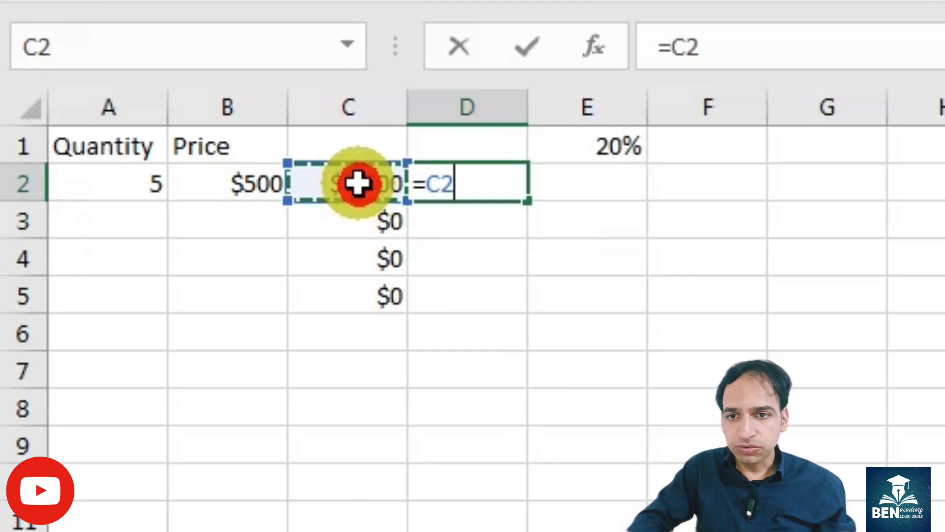
{"action": "type", "text": "*"}
{"action": "left_click", "coordinate": [581, 145]}
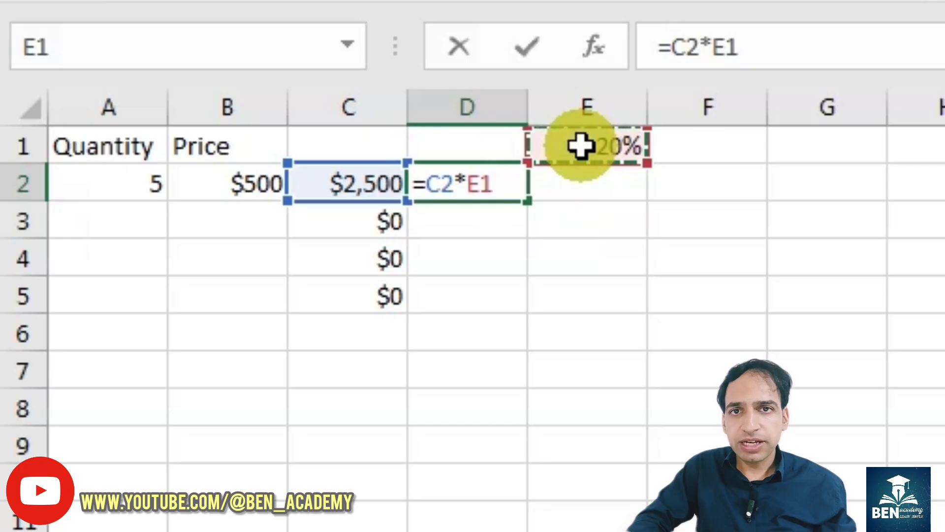
{"action": "key", "text": "Return"}
Step: Fill the D2 formula with its relative references down to D5 and check the copied formula in D5
{"action": "left_click", "coordinate": [487, 183]}
{"action": "left_click_drag", "start_coordinate": [526, 200], "coordinate": [523, 307]}
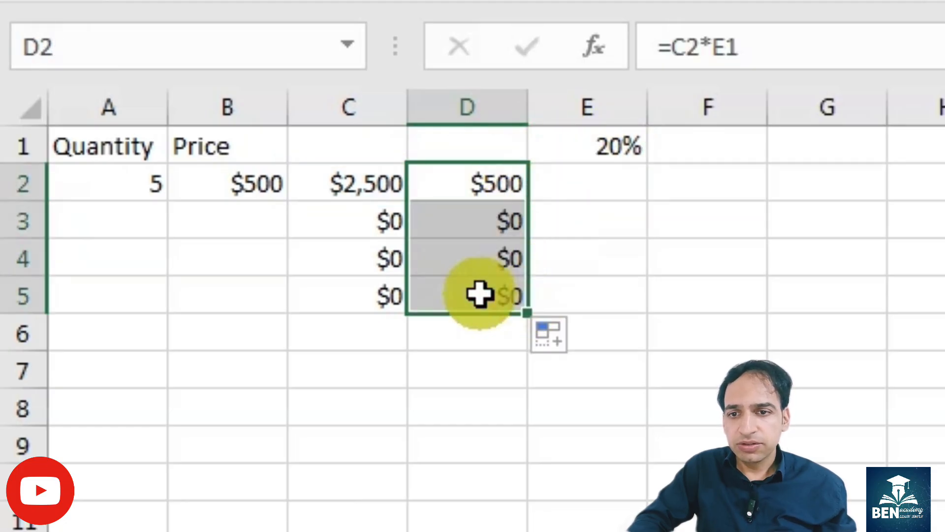
{"action": "left_click", "coordinate": [480, 294]}
{"action": "double_click", "coordinate": [514, 298]}
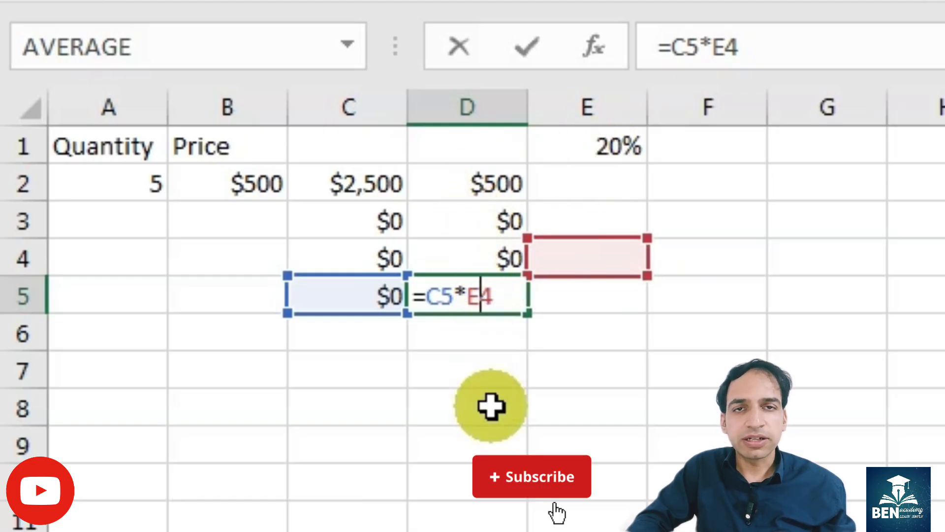
{"action": "key", "text": "Return"}
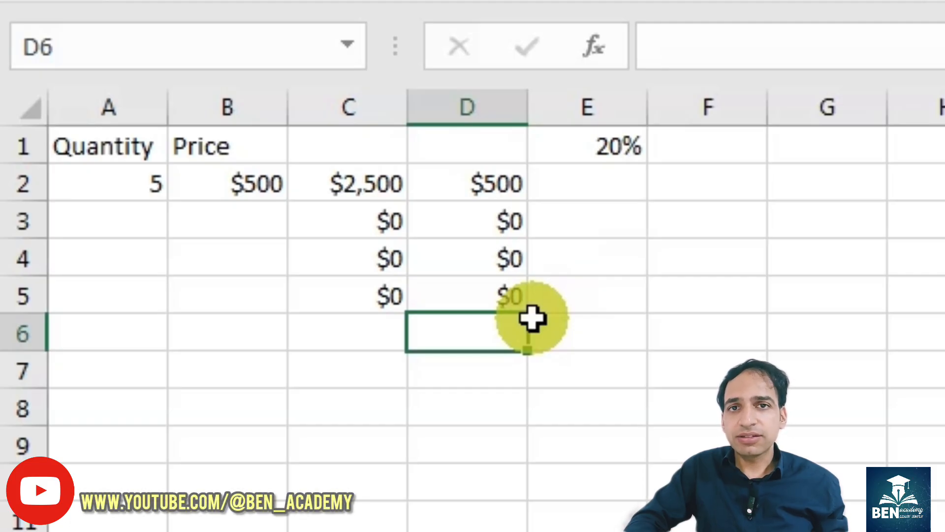
Step: Make the E1 reference in D2 absolute as =C2*$E$1, fill the formula down to D5 and check the copy in D5
{"action": "double_click", "coordinate": [477, 182]}
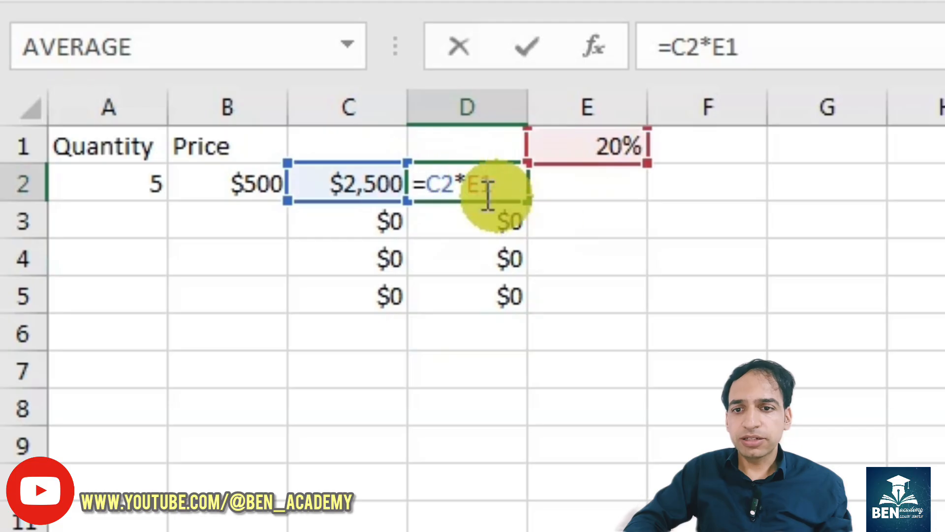
{"action": "left_click", "coordinate": [480, 183]}
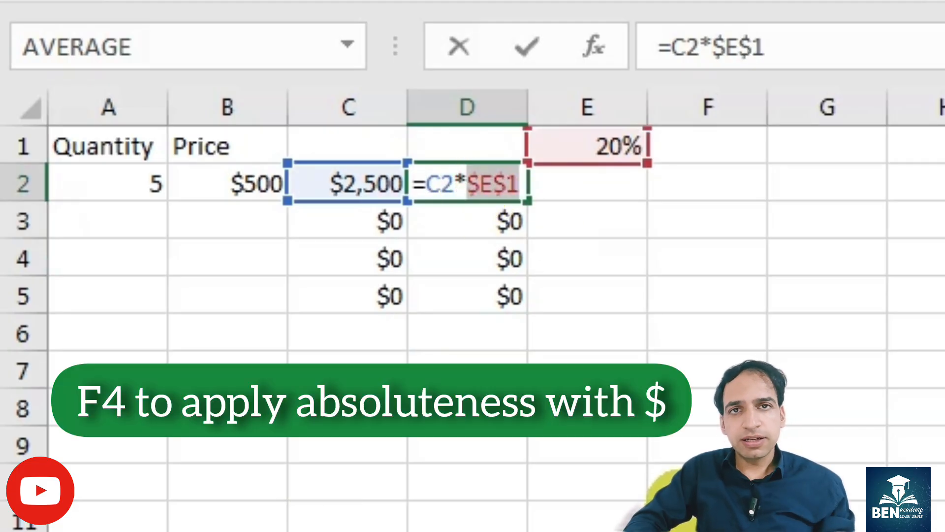
{"action": "key", "text": "Return"}
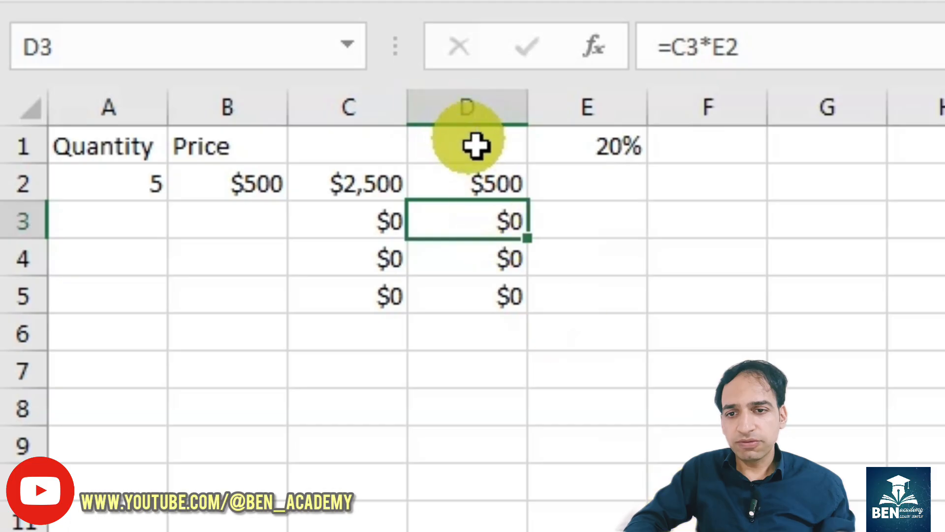
{"action": "left_click", "coordinate": [496, 175]}
{"action": "left_click_drag", "start_coordinate": [527, 226], "coordinate": [523, 295]}
{"action": "left_click", "coordinate": [472, 299]}
{"action": "double_click", "coordinate": [472, 299]}
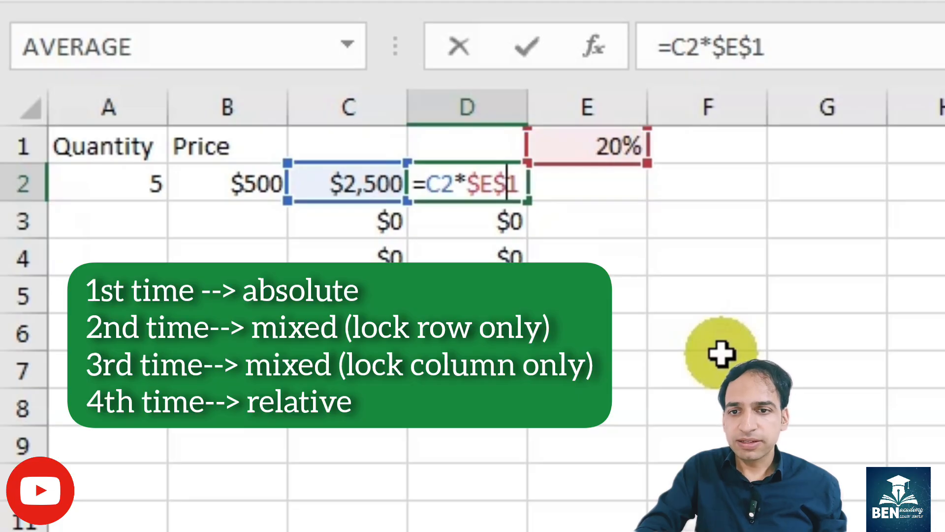
Step: Cycle the $E$1 reference in D2 through its mixed forms back to relative and accept =C2*E1
{"action": "key", "text": "F4"}
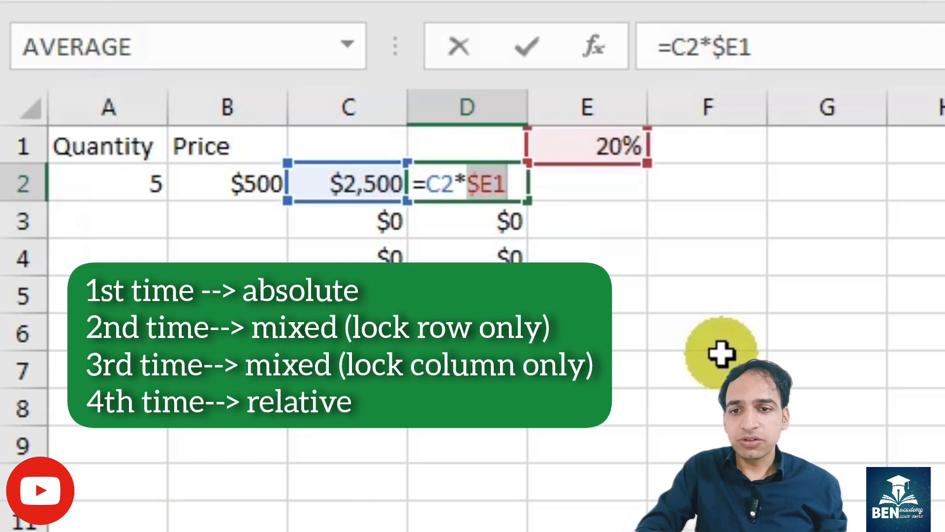
{"action": "key", "text": "F4"}
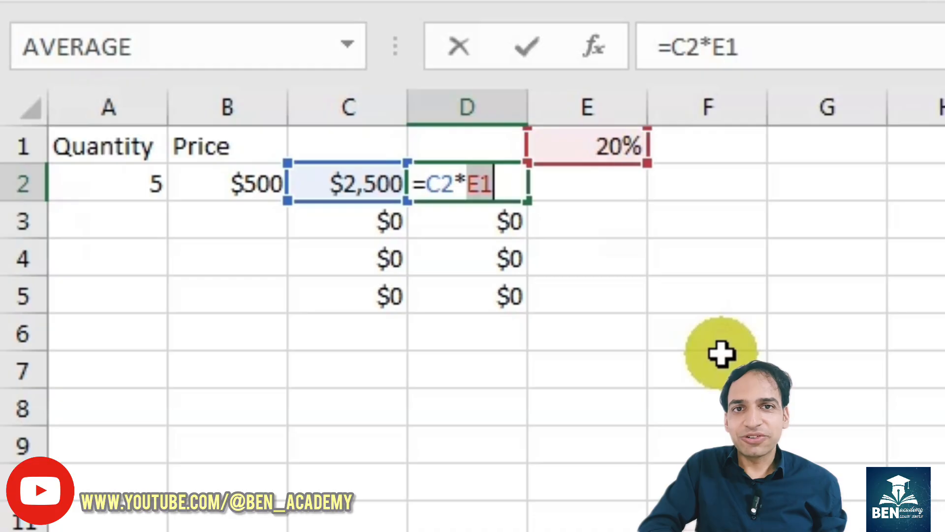
{"action": "key", "text": "Return"}
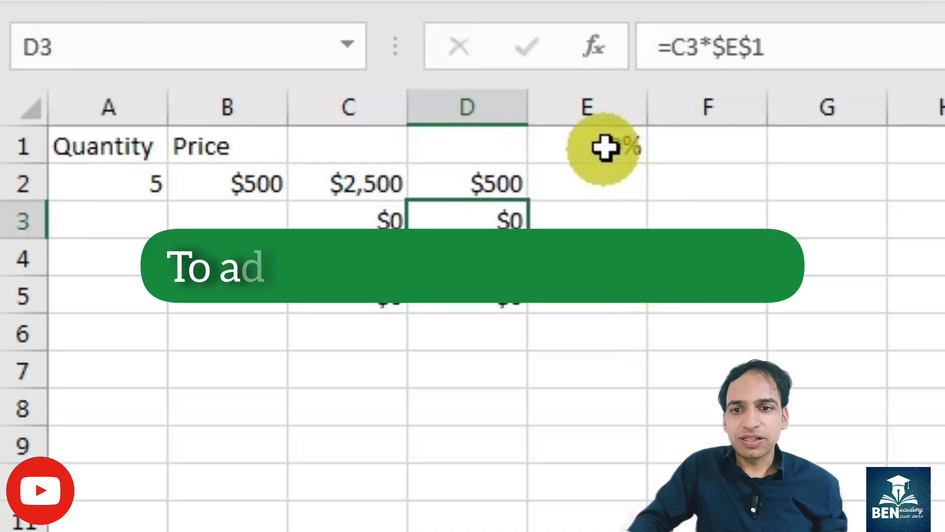
Step: Name cell E1, which holds the 20% rate, as tax
{"action": "left_click", "coordinate": [605, 144]}
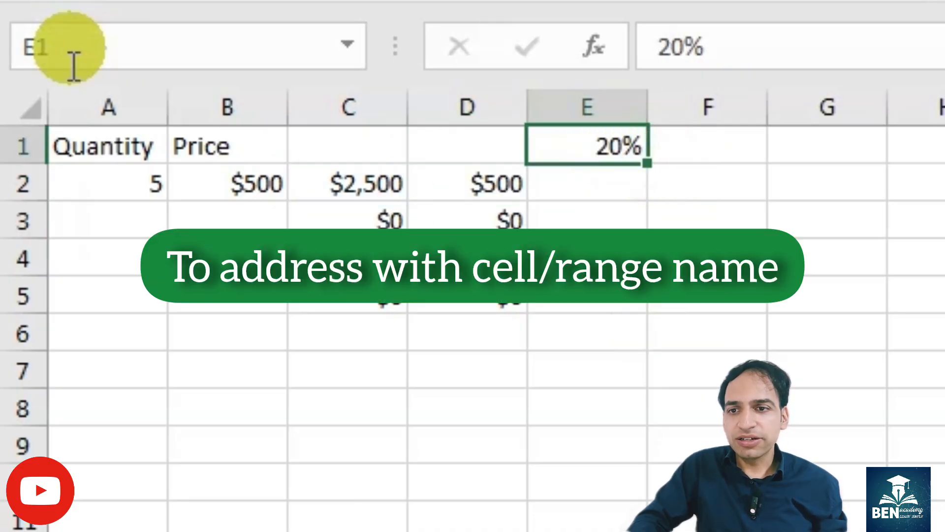
{"action": "left_click", "coordinate": [86, 54]}
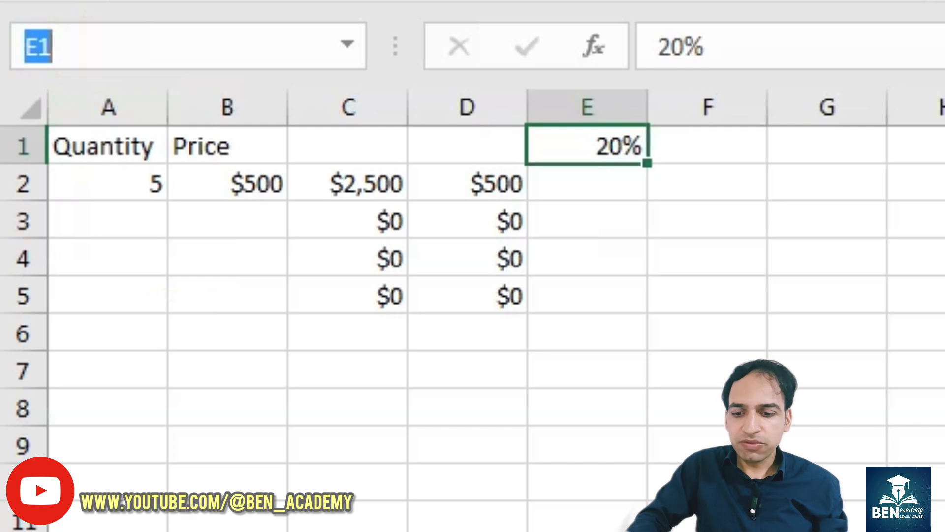
{"action": "type", "text": "tax"}
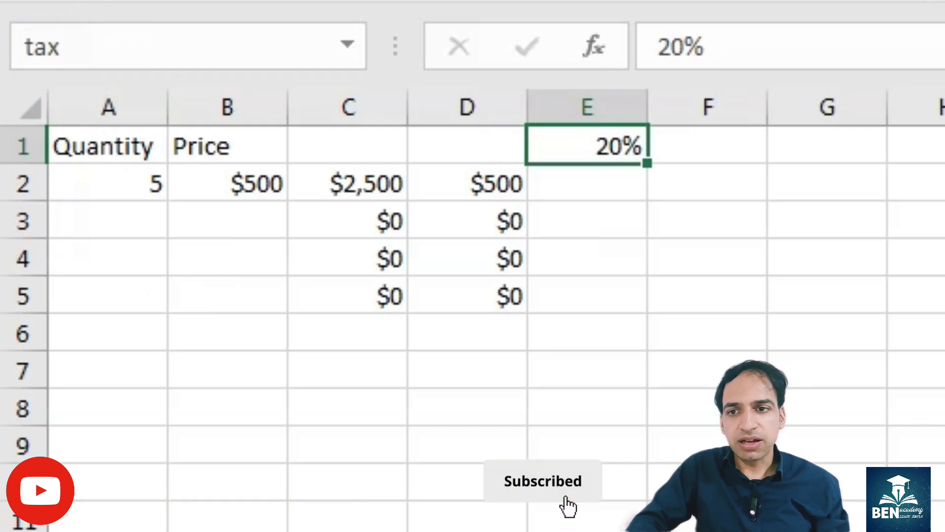
{"action": "key", "text": "Return"}
Step: Enter =C2*tax in F2 using the named rate, and reopen the formula to check its references
{"action": "left_click", "coordinate": [507, 182]}
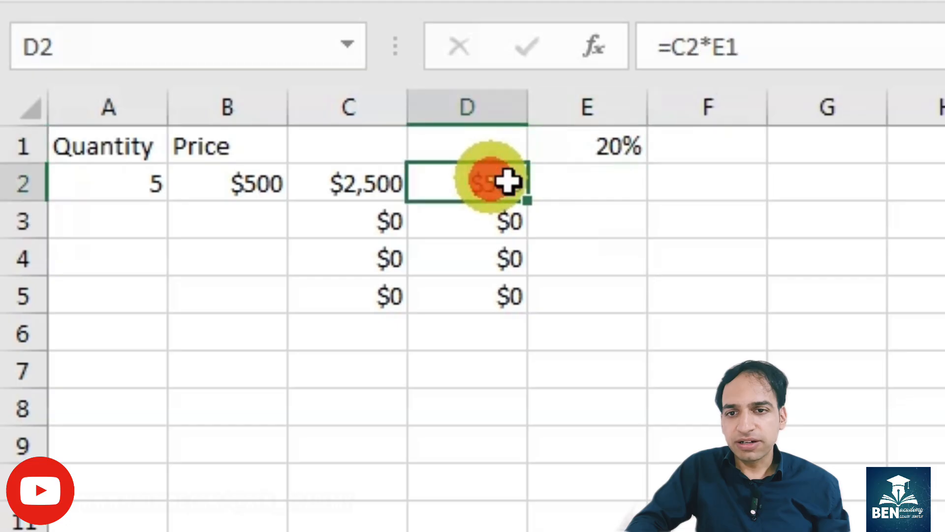
{"action": "left_click", "coordinate": [705, 178]}
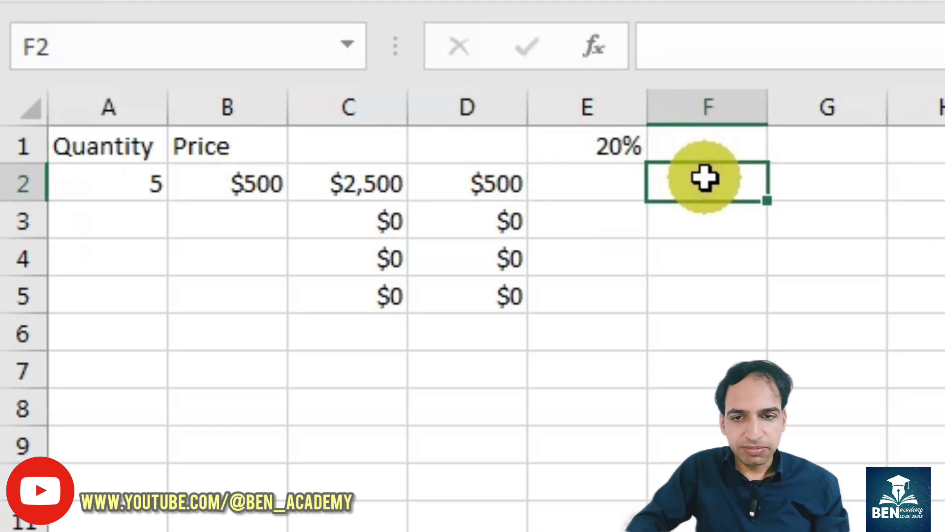
{"action": "type", "text": "="}
{"action": "left_click", "coordinate": [374, 178]}
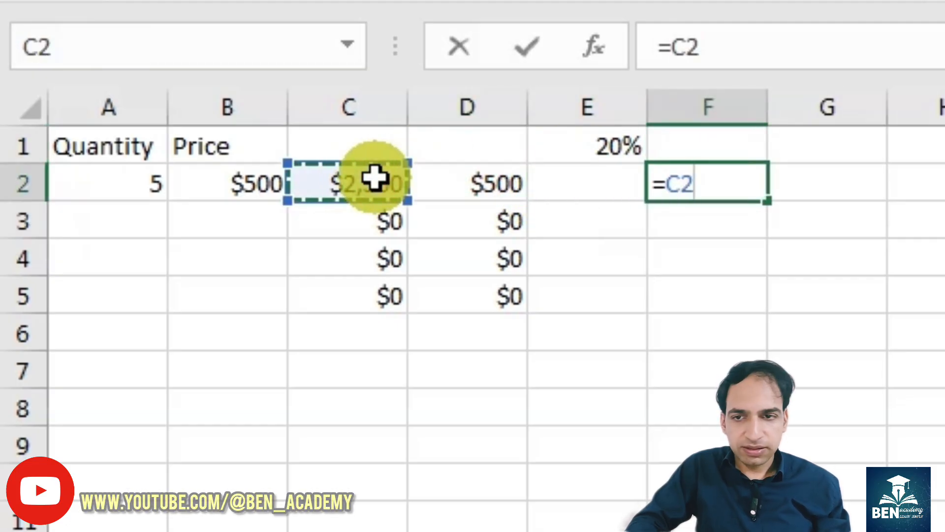
{"action": "type", "text": "*tax"}
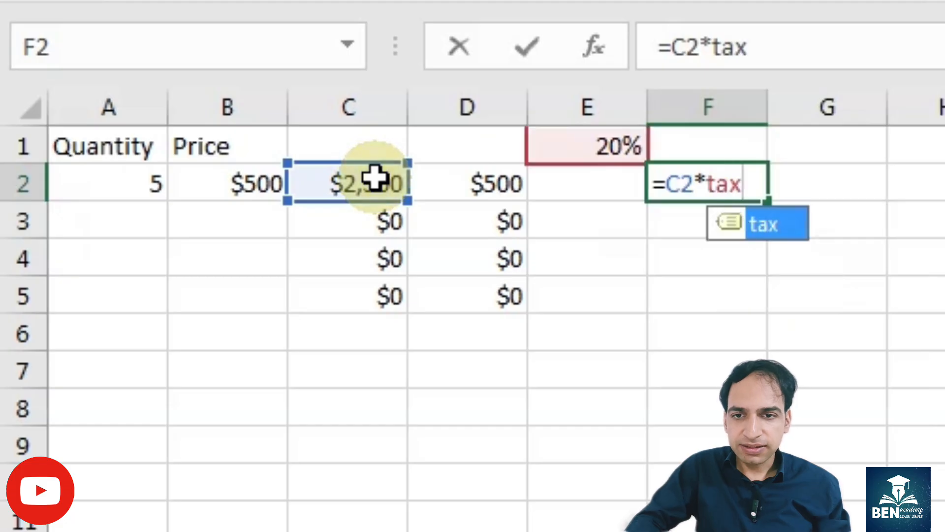
{"action": "key", "text": "Return"}
{"action": "double_click", "coordinate": [729, 178]}
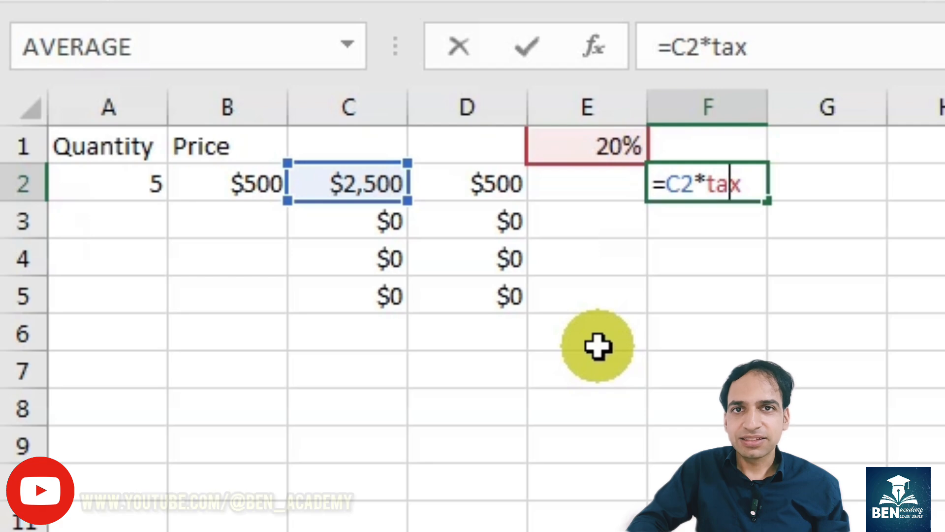
{"action": "left_click", "coordinate": [588, 246]}
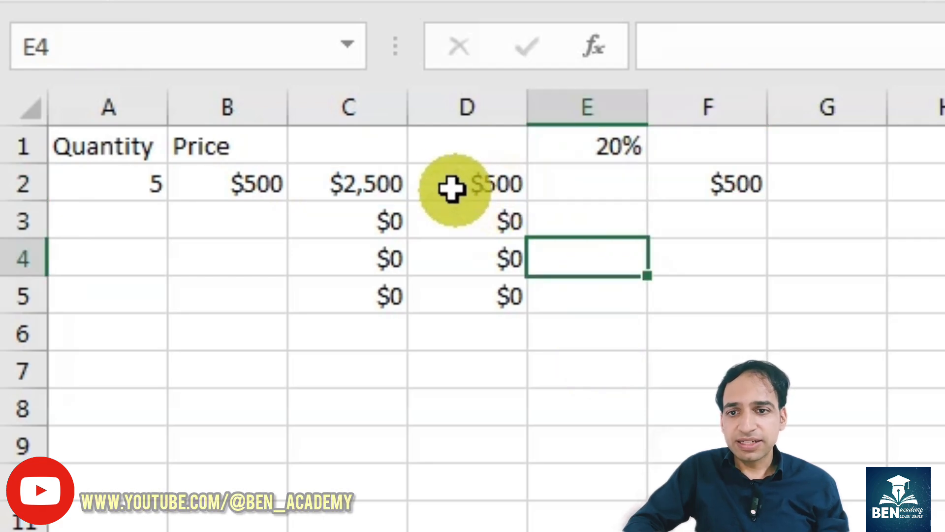
Step: Name the range C2:C5 as monthly_sales
{"action": "left_click_drag", "start_coordinate": [378, 179], "coordinate": [373, 295]}
{"action": "left_click", "coordinate": [121, 46]}
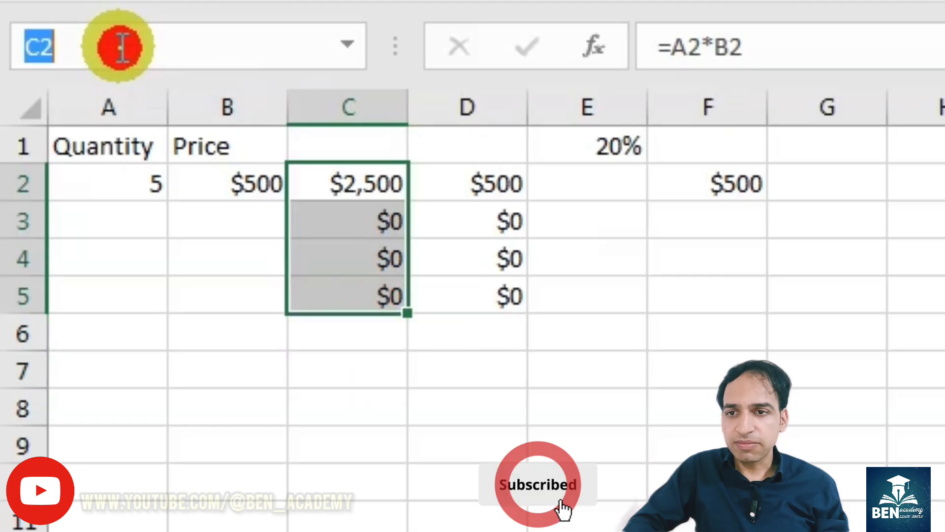
{"action": "type", "text": "monthly"}
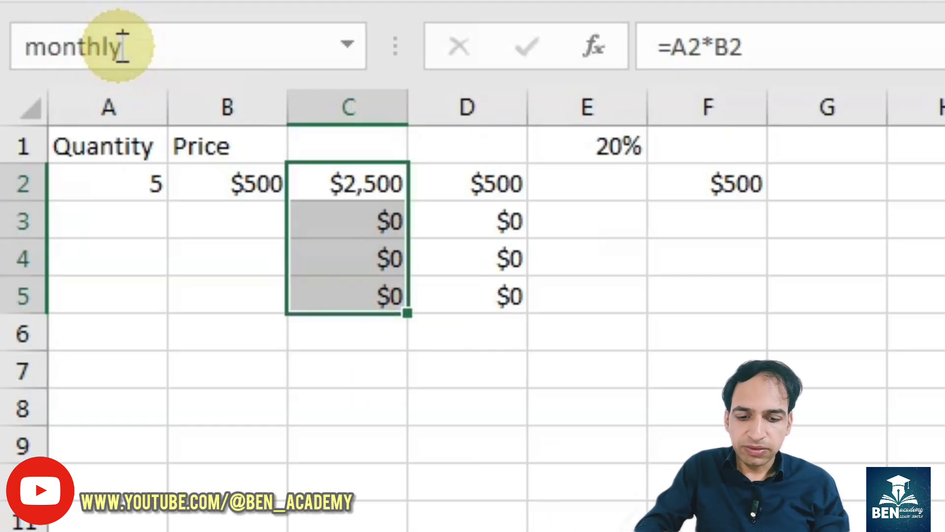
{"action": "type", "text": "_salwe"}
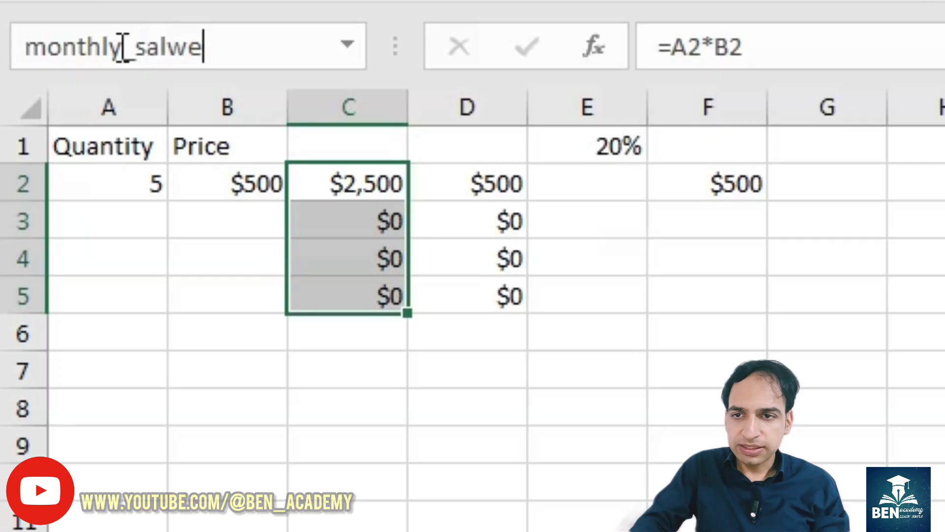
{"action": "key", "text": "BackSpace"}
{"action": "key", "text": "BackSpace"}
{"action": "type", "text": "es"}
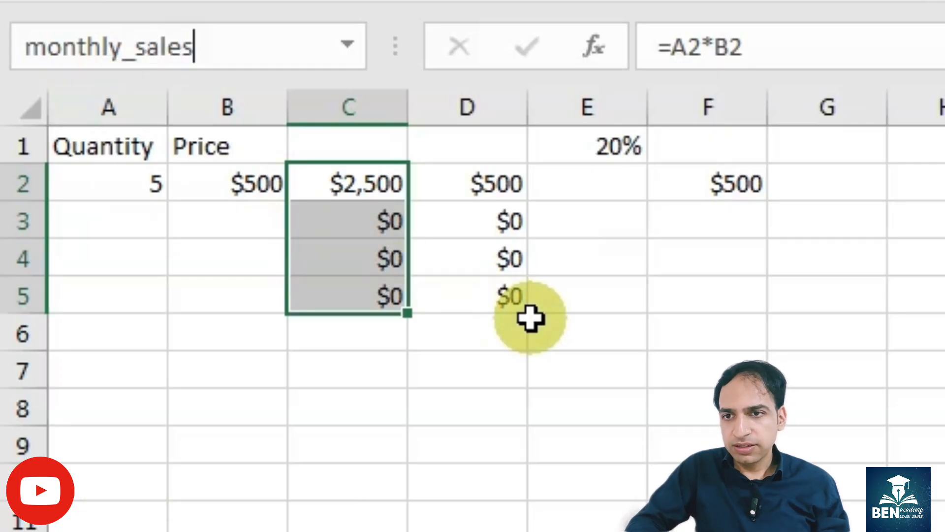
{"action": "key", "text": "Return"}
Step: Enter =sum(monthly_sales)*tax in G5 to calculate with both named ranges
{"action": "left_click", "coordinate": [828, 296]}
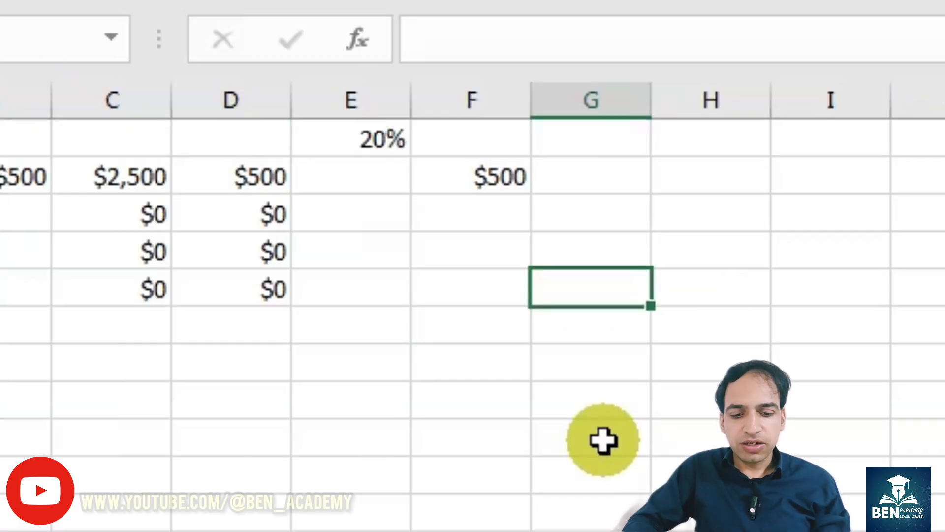
{"action": "type", "text": "=sum("}
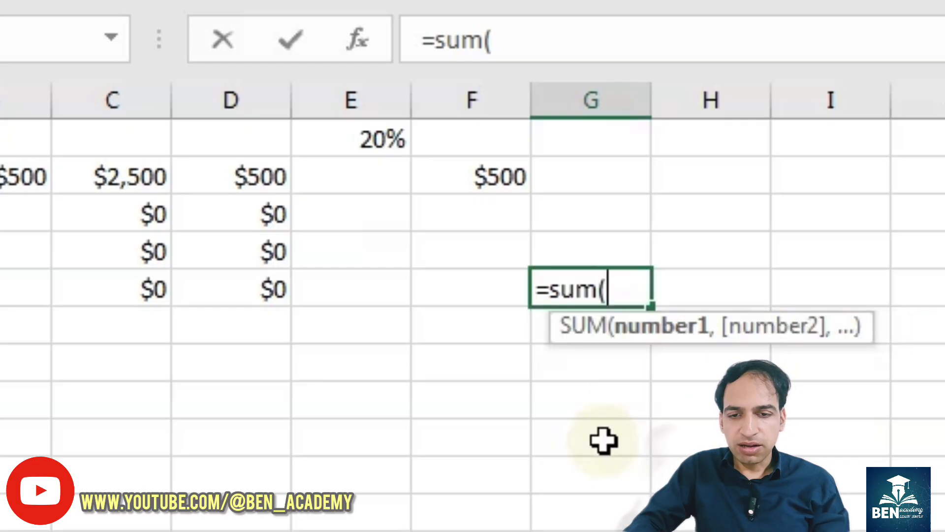
{"action": "type", "text": "monthly_"}
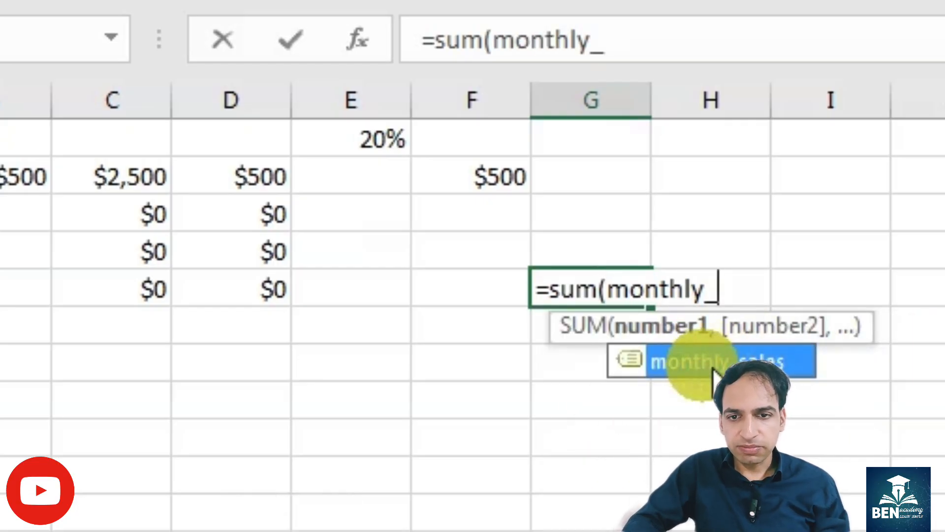
{"action": "double_click", "coordinate": [780, 362]}
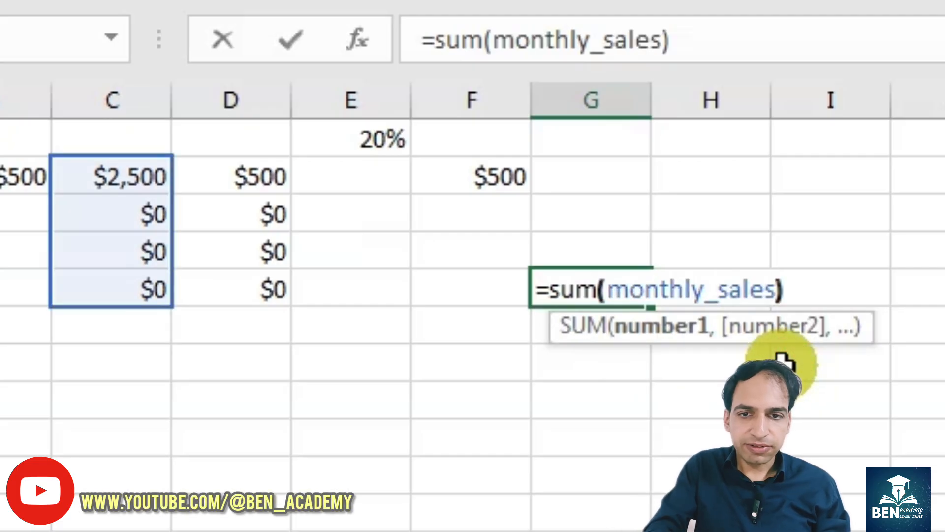
{"action": "type", "text": ")*tax"}
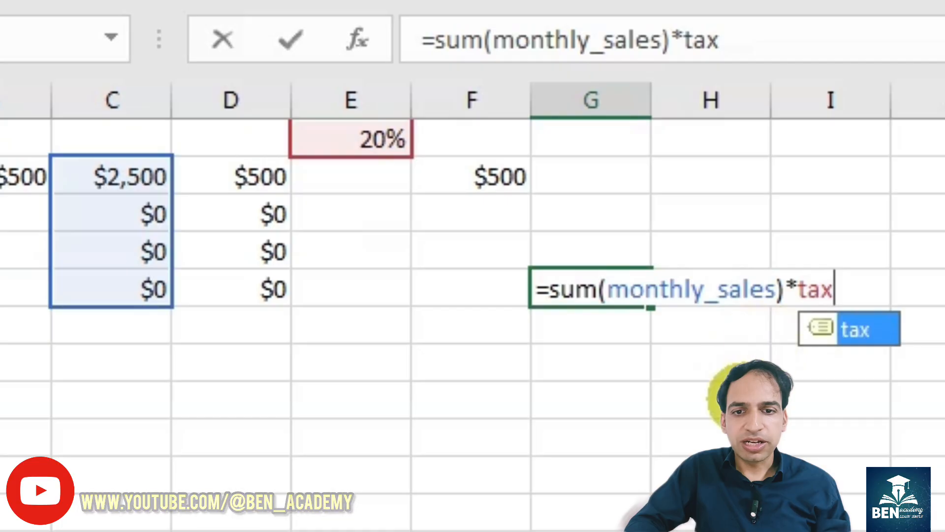
{"action": "key", "text": "Return"}
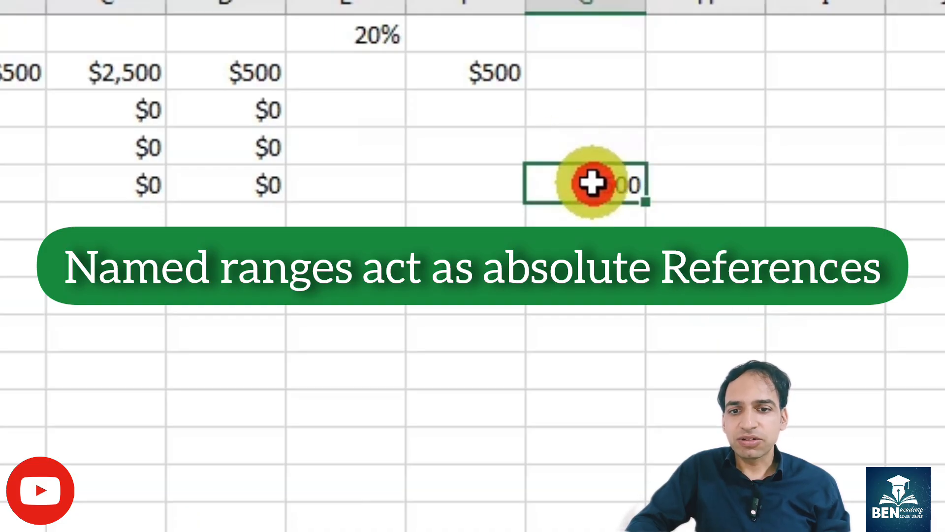
Step: Replace tax in the G5 formula with the relative reference D2 and accept =SUM(monthly_sales)*D2
{"action": "double_click", "coordinate": [616, 186]}
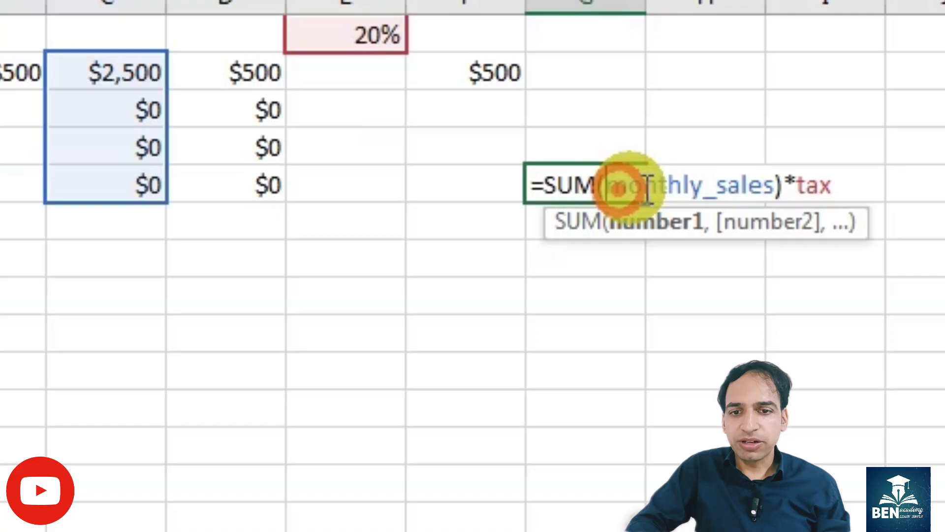
{"action": "double_click", "coordinate": [810, 185]}
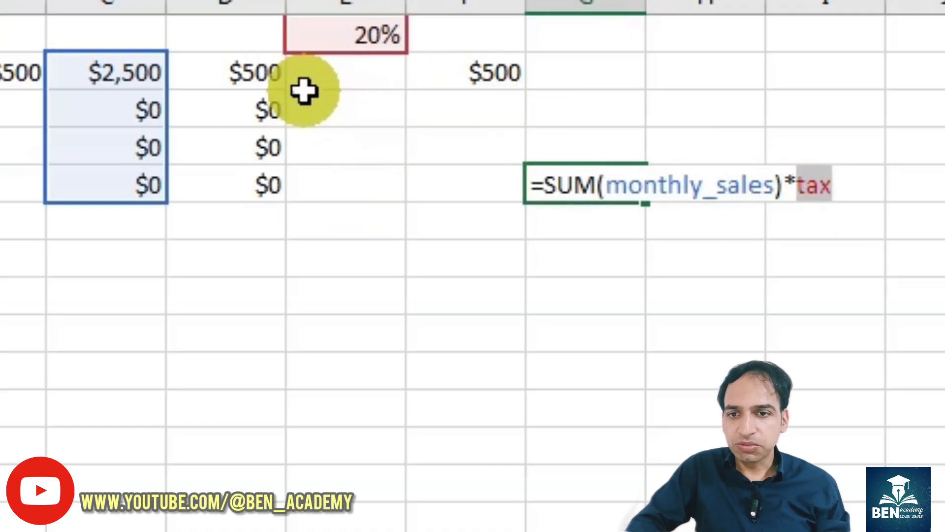
{"action": "left_click", "coordinate": [243, 67]}
{"action": "key", "text": "Return"}
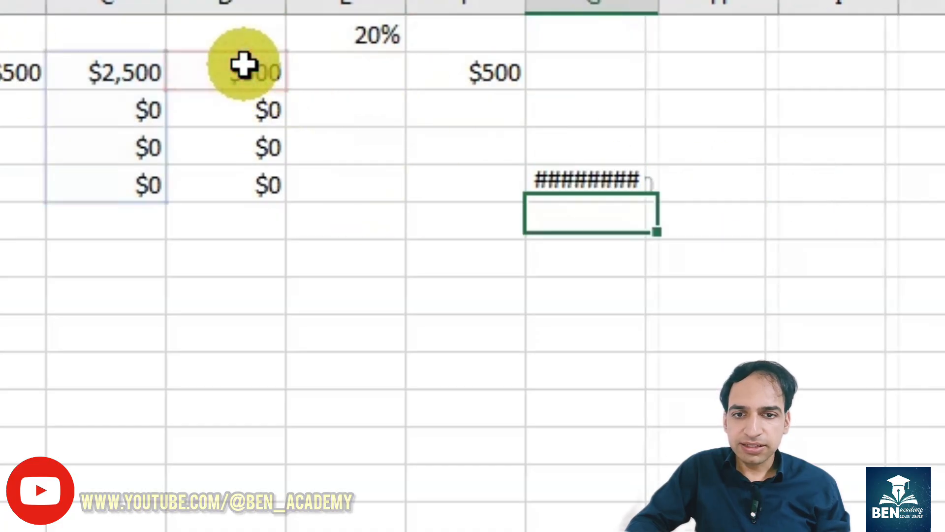
Step: Fill the G5 formula down to G9 and check the references in the G9 copy
{"action": "left_click", "coordinate": [603, 184]}
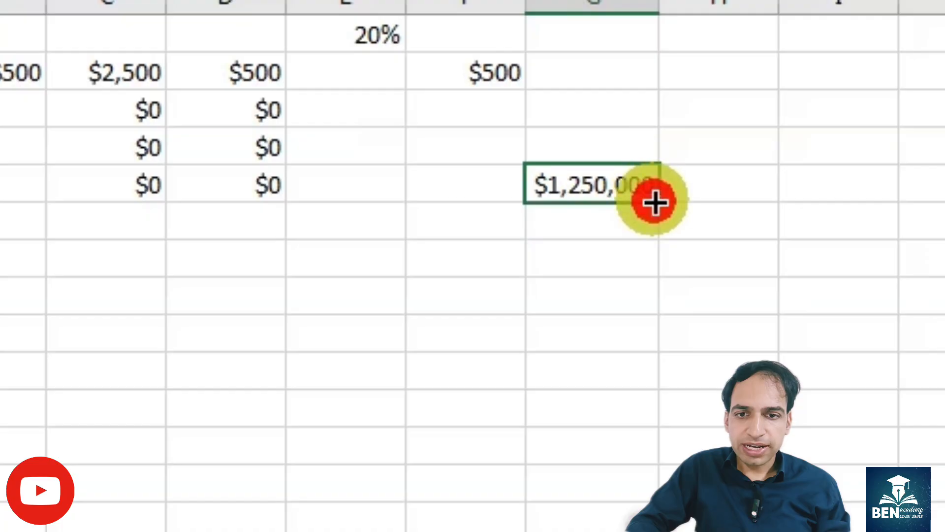
{"action": "left_click_drag", "start_coordinate": [654, 202], "coordinate": [607, 354]}
{"action": "double_click", "coordinate": [601, 332]}
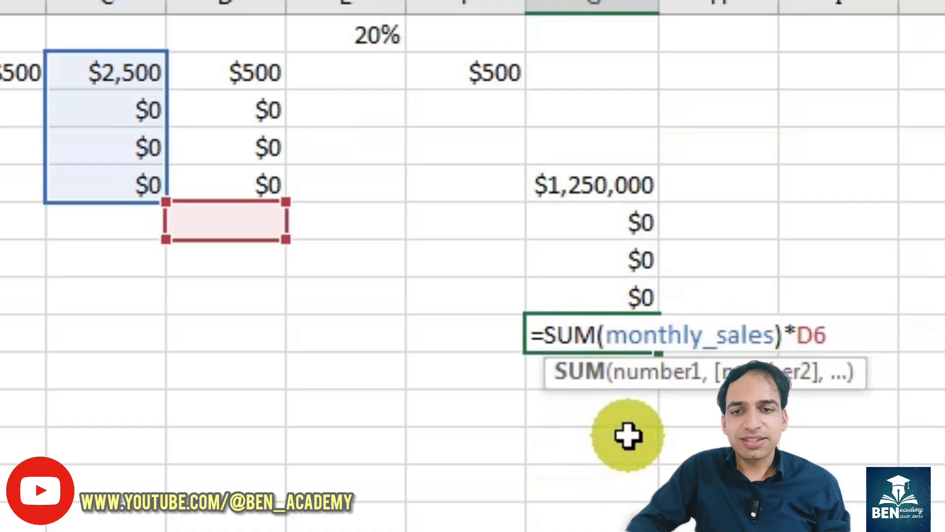
{"action": "key", "text": "Return"}
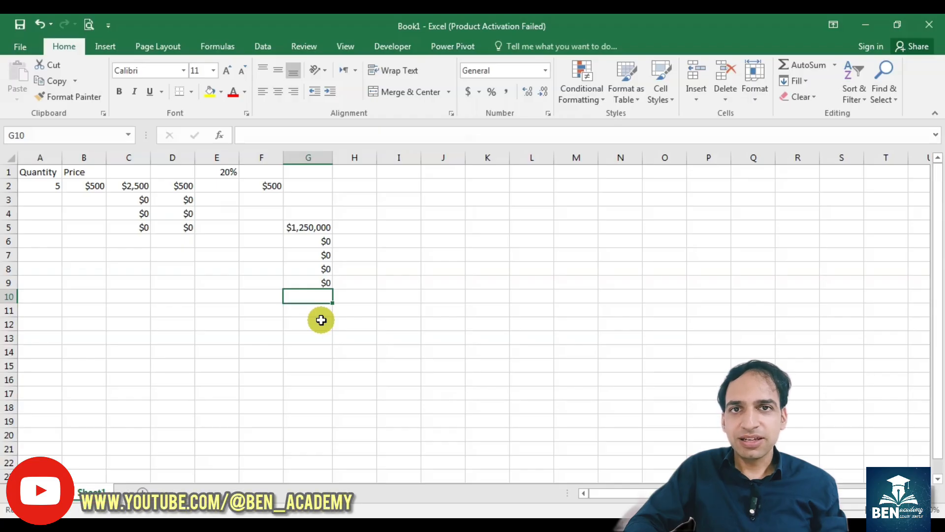
Step: Enable the R1C1 reference style in the formula options
{"action": "left_click", "coordinate": [22, 41]}
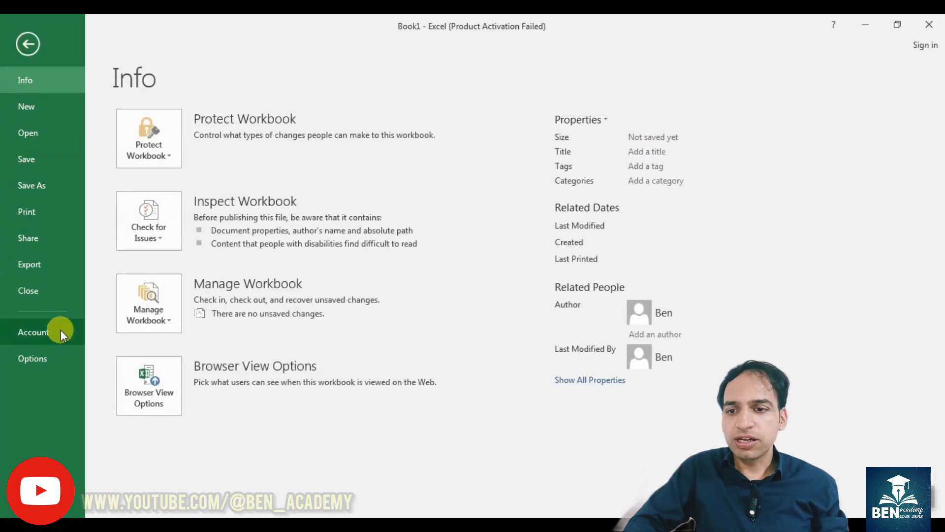
{"action": "left_click", "coordinate": [49, 355]}
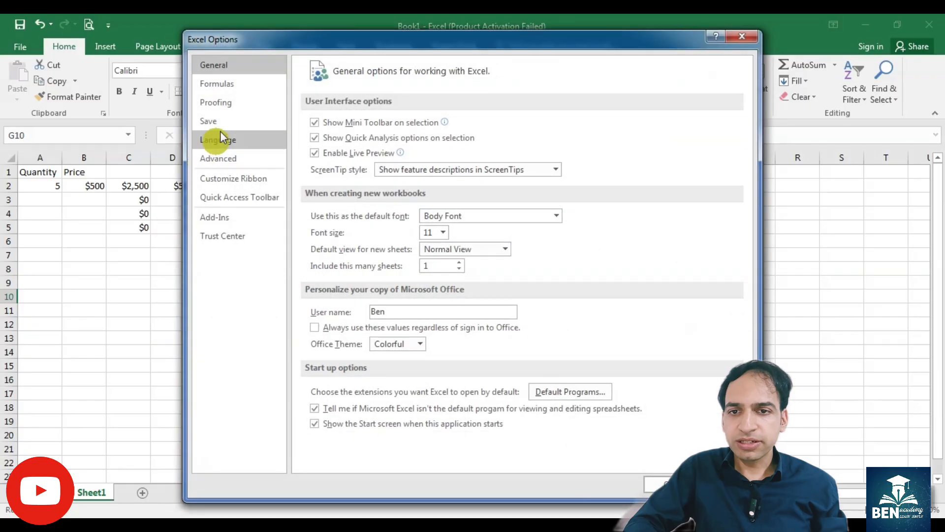
{"action": "left_click", "coordinate": [232, 87]}
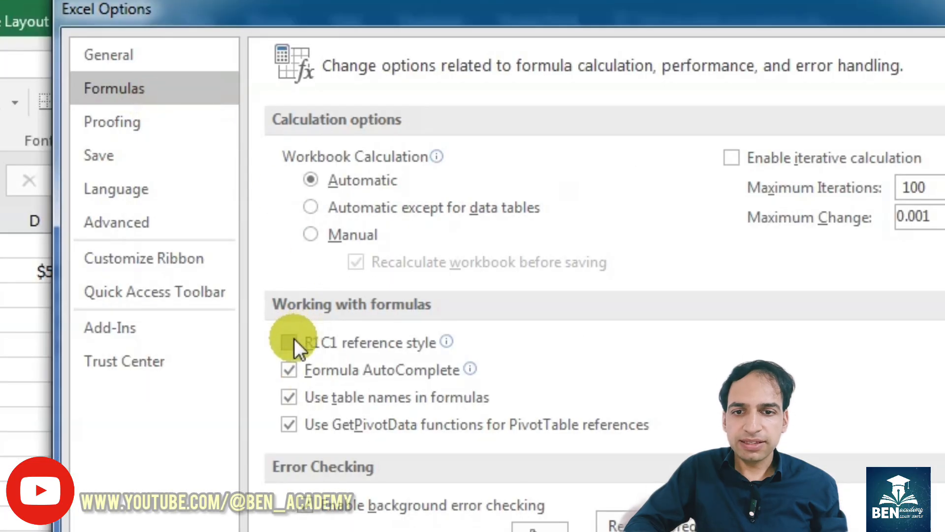
{"action": "left_click", "coordinate": [315, 225]}
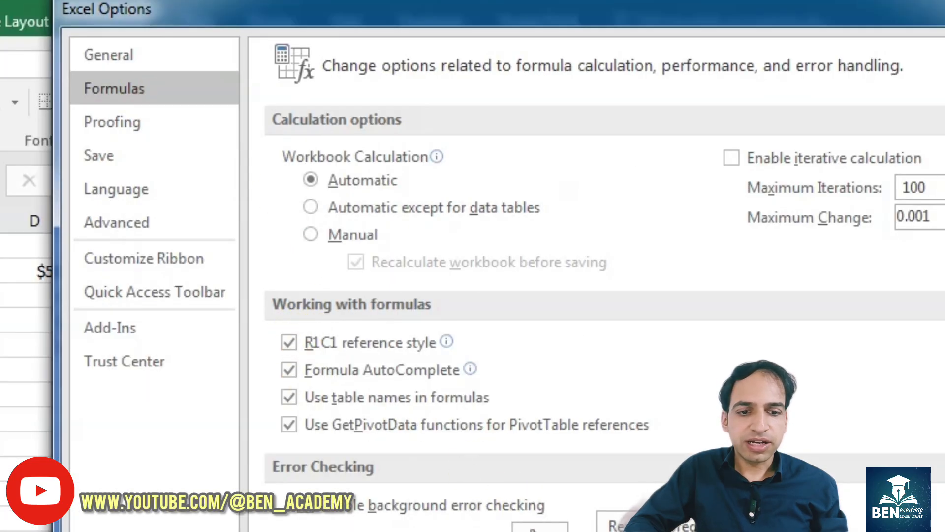
{"action": "key", "text": "Return"}
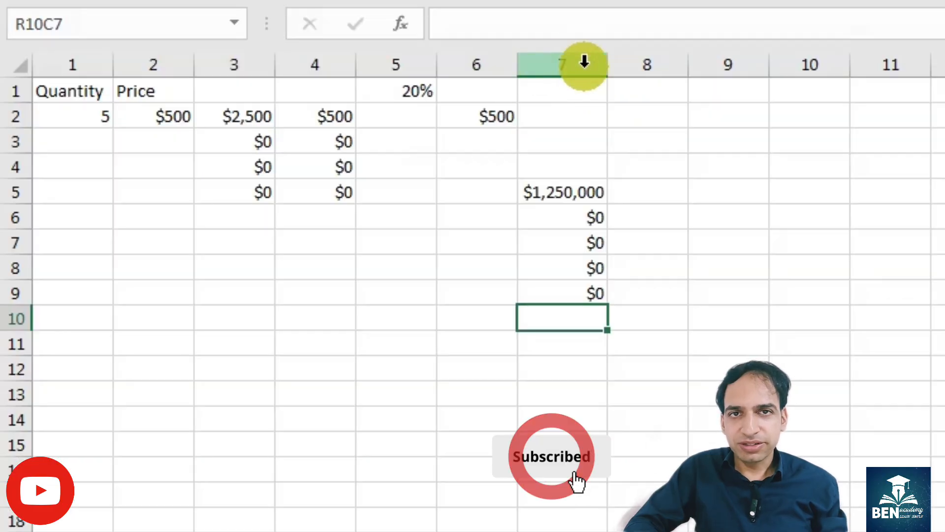
Step: Enter the absolute reference =r1c1 in row 5, column 9, and the relative reference =R[1]C[1] in the cell below
{"action": "left_click", "coordinate": [732, 189]}
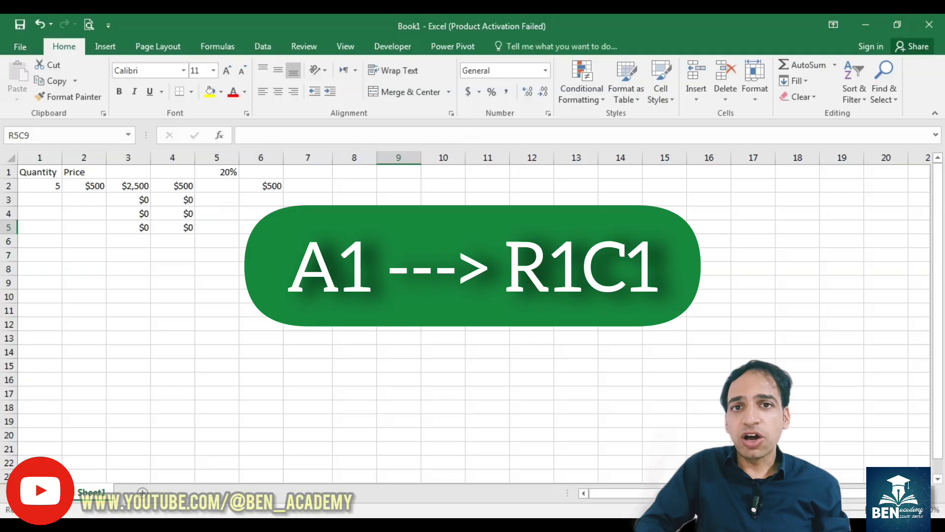
{"action": "type", "text": "=r1c1"}
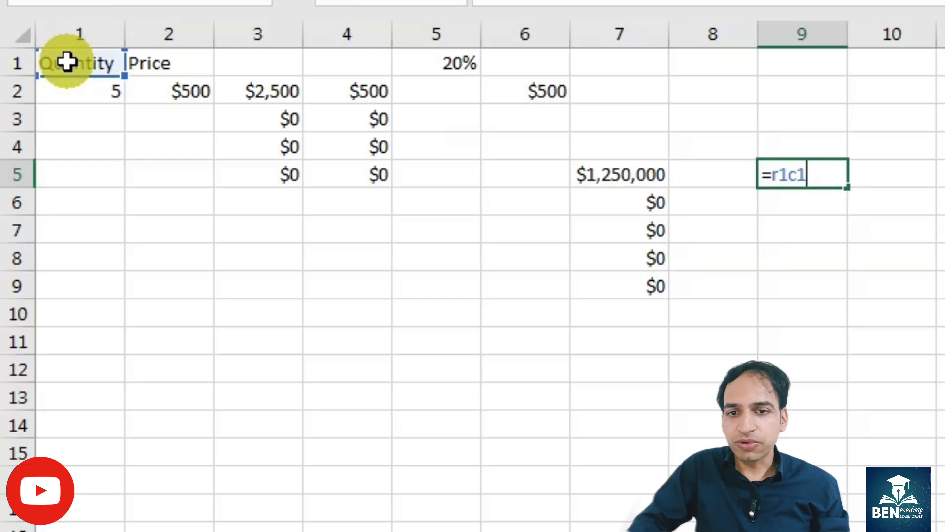
{"action": "key", "text": "Return"}
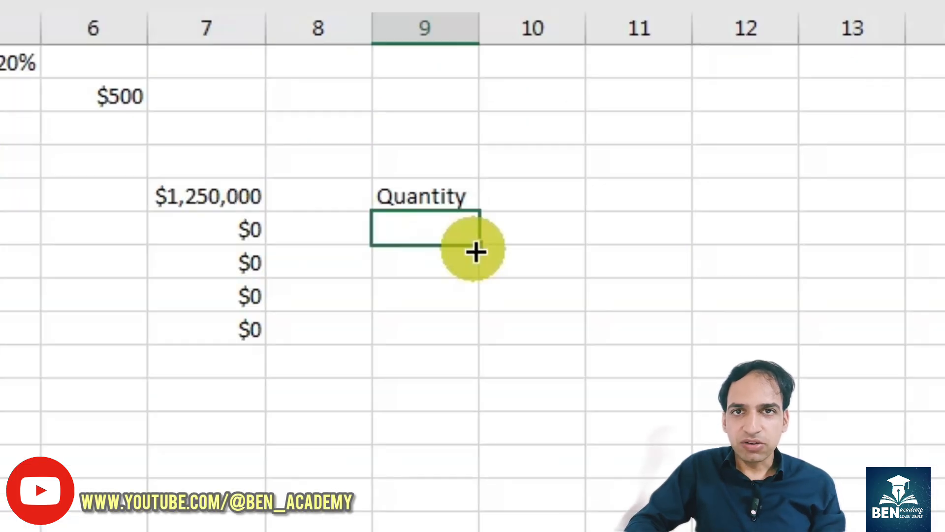
{"action": "left_click", "coordinate": [517, 259]}
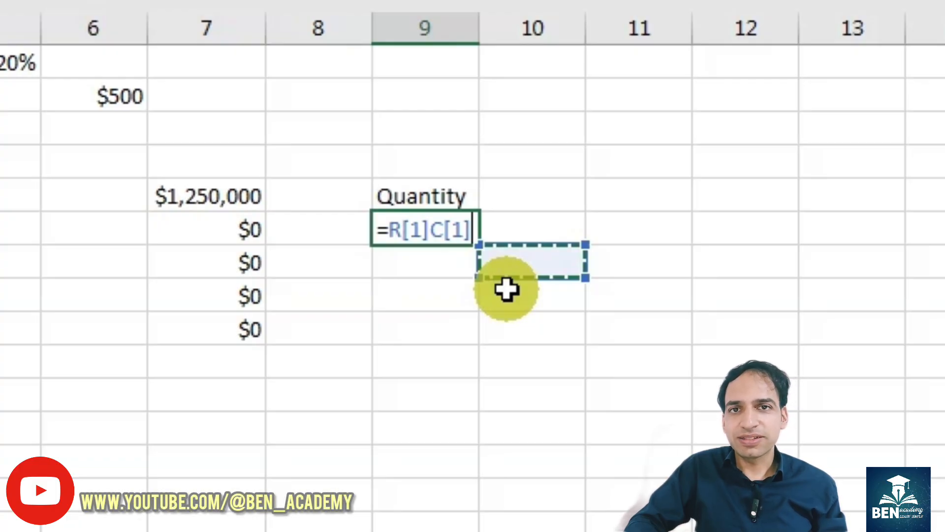
{"action": "key", "text": "Return"}
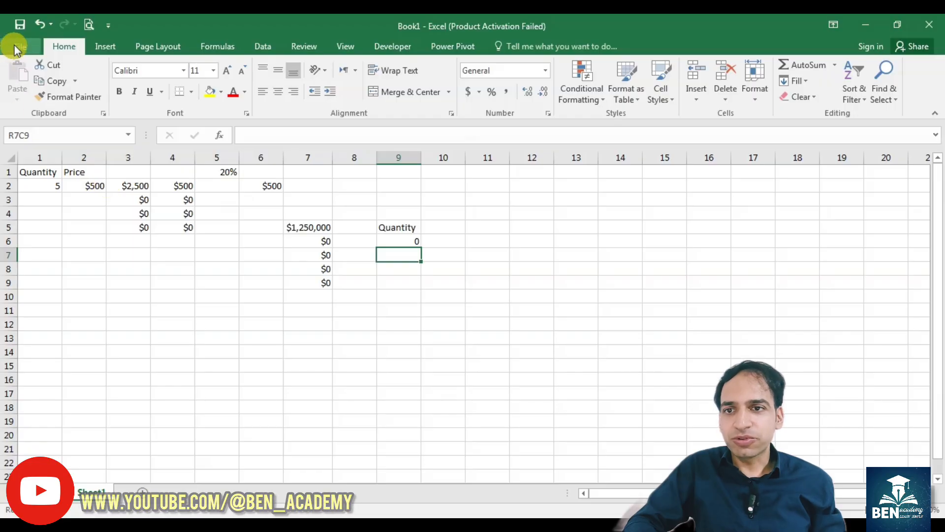
Step: Disable the R1C1 reference style in the formula options to return to A1 references
{"action": "left_click", "coordinate": [16, 48]}
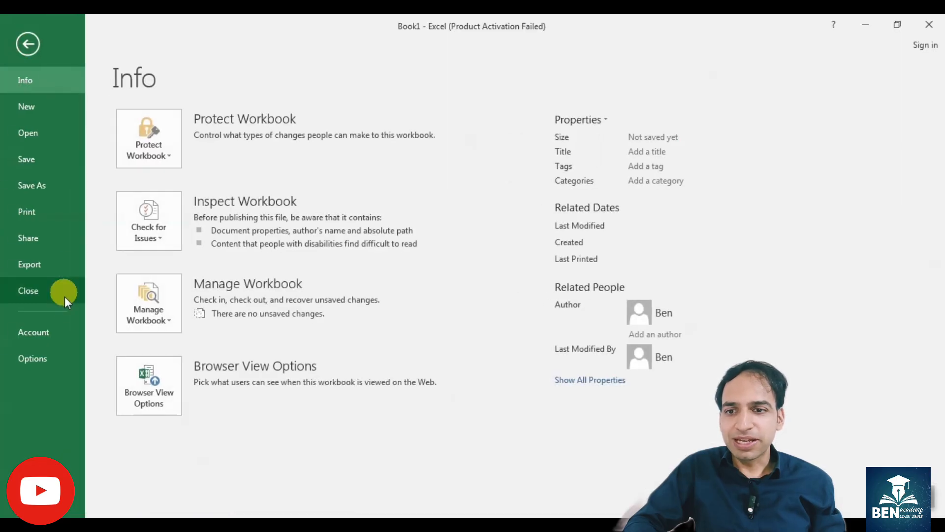
{"action": "left_click", "coordinate": [52, 359]}
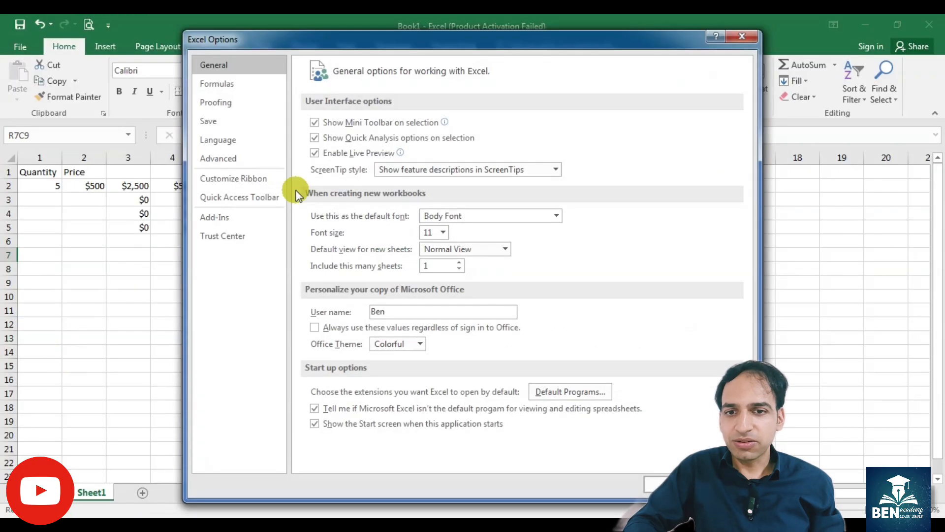
{"action": "left_click", "coordinate": [231, 84]}
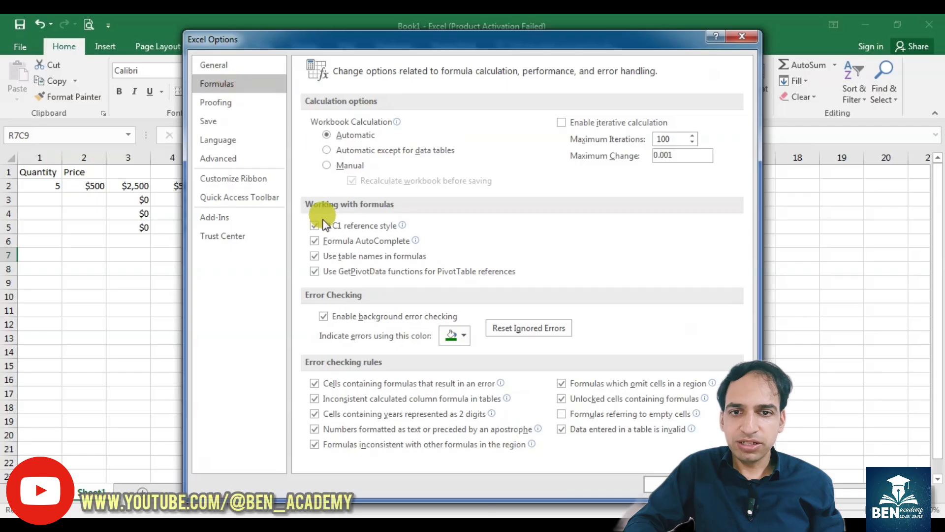
{"action": "left_click", "coordinate": [659, 481]}
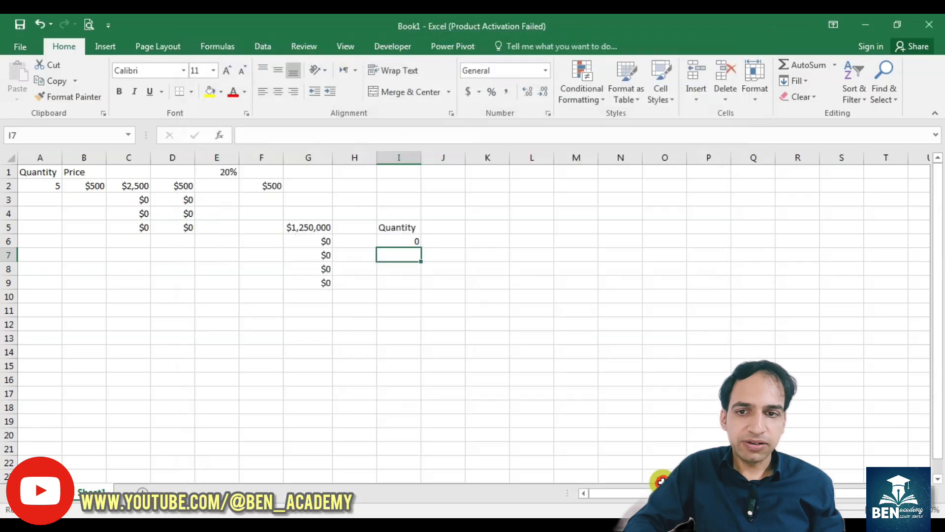